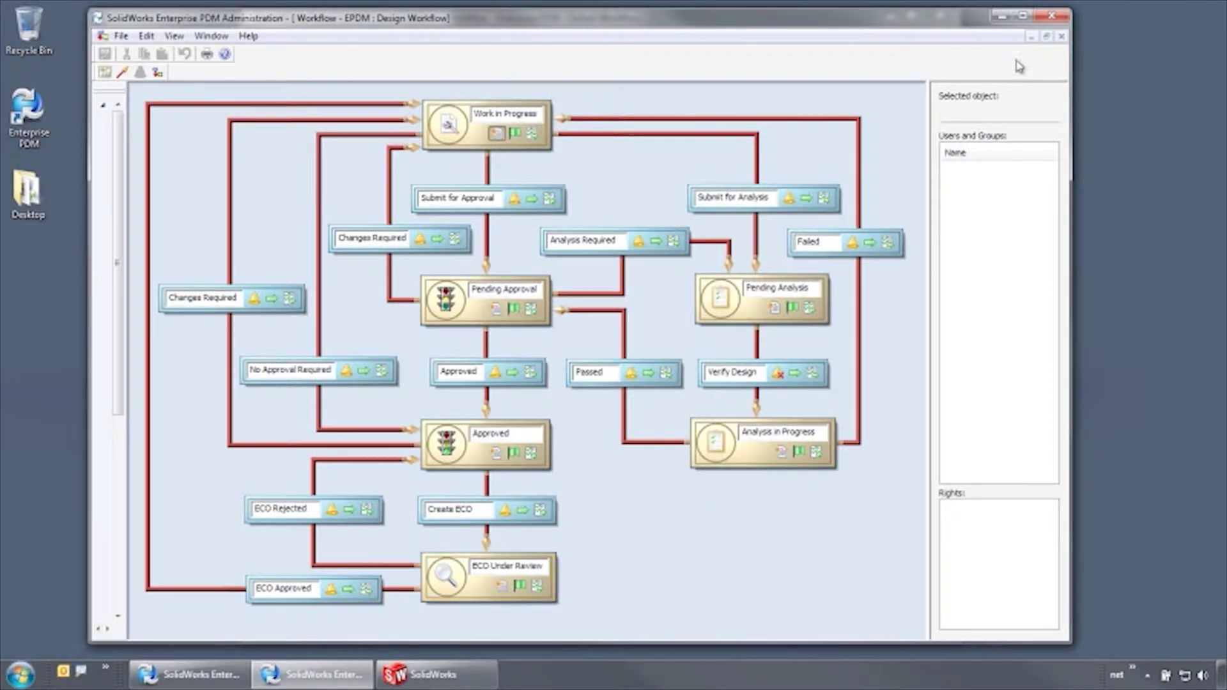
Step: Close the Design Workflow window so the Default Workflow diagram is in front
left_click(1051, 19)
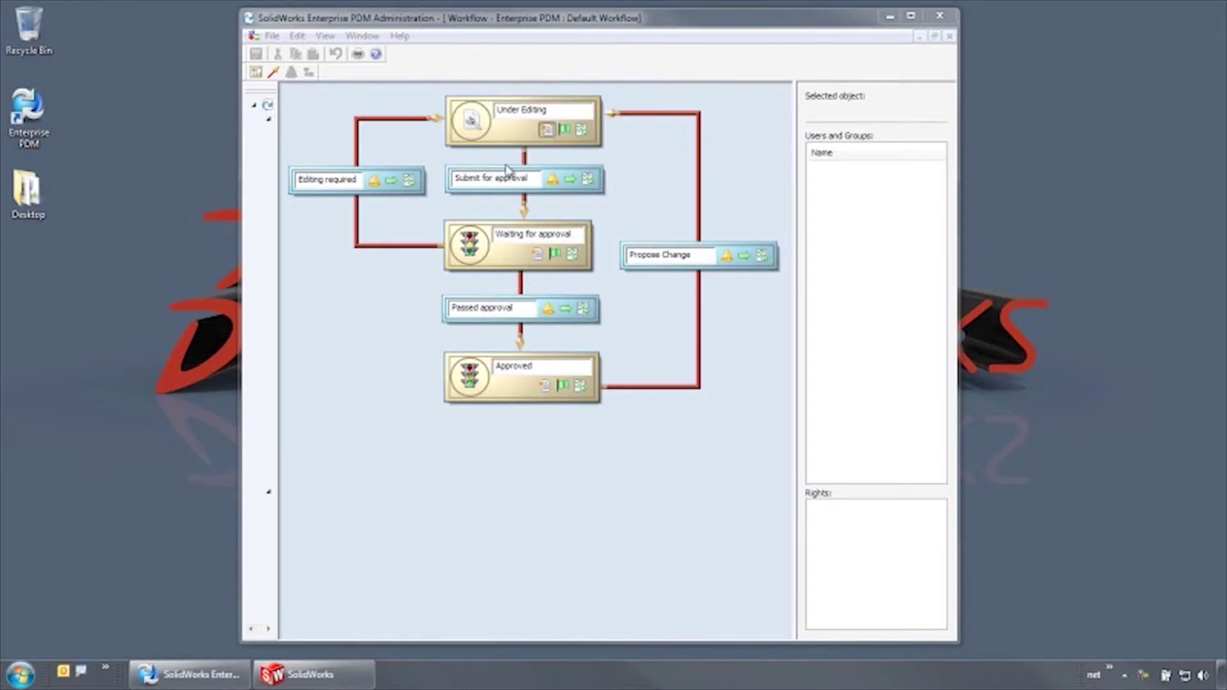
left_click(529, 188)
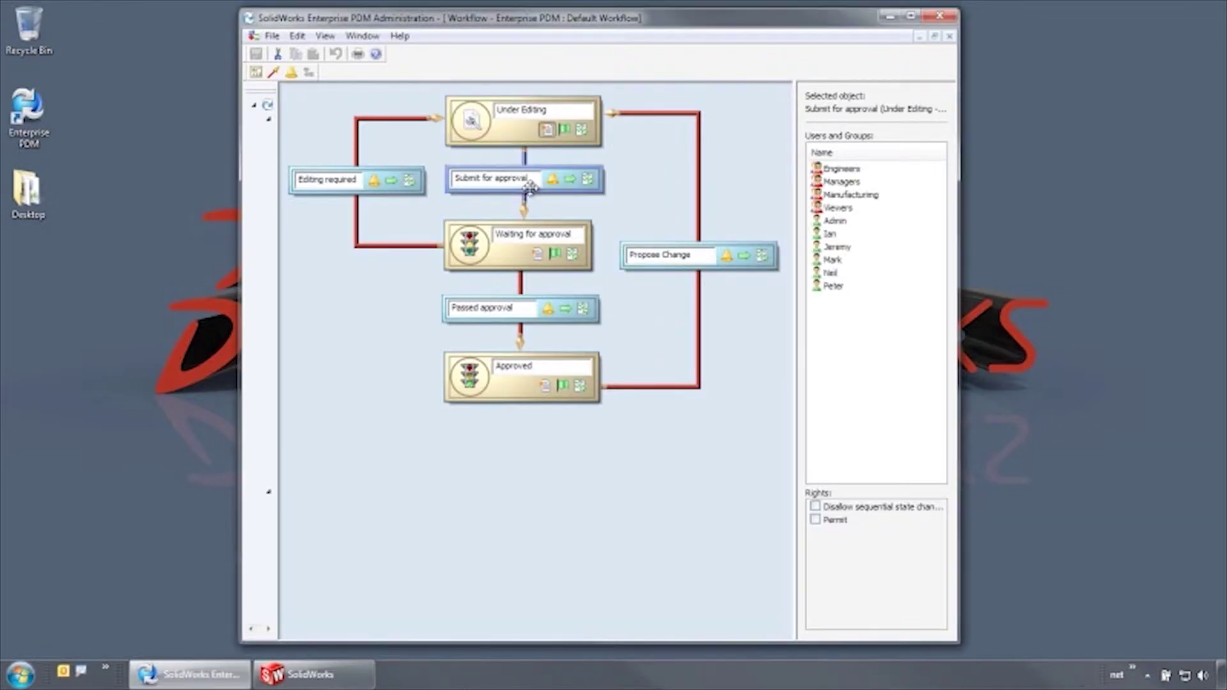
left_click(841, 169)
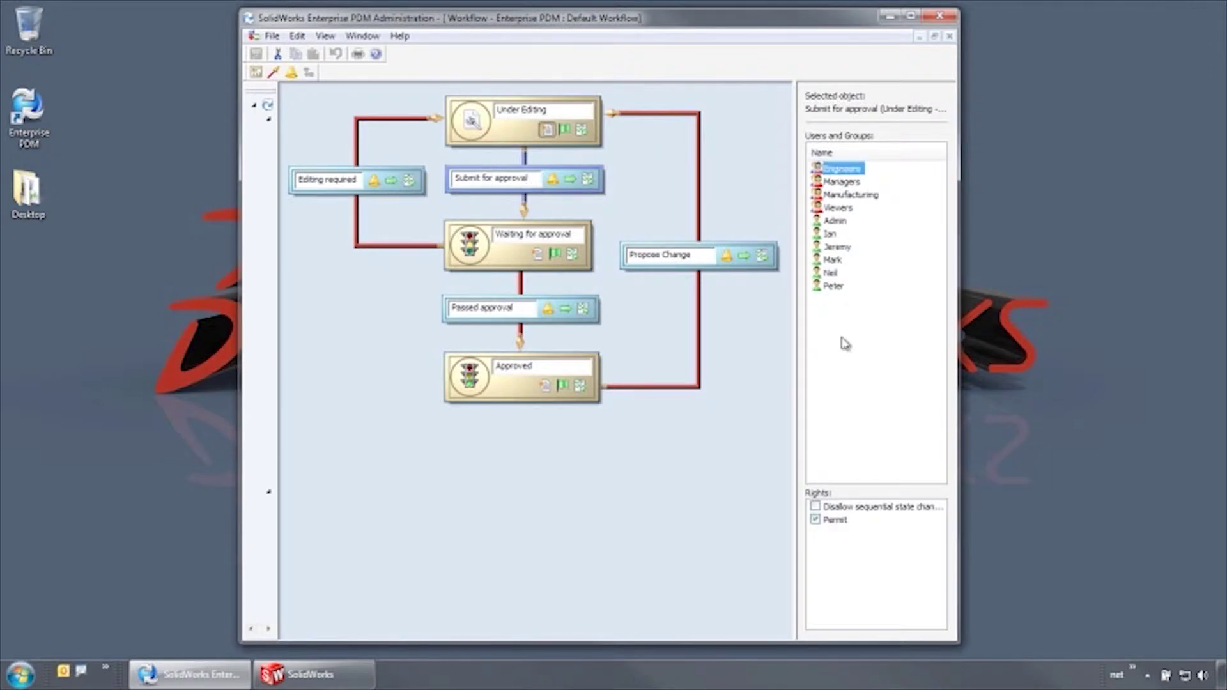
left_click(853, 184)
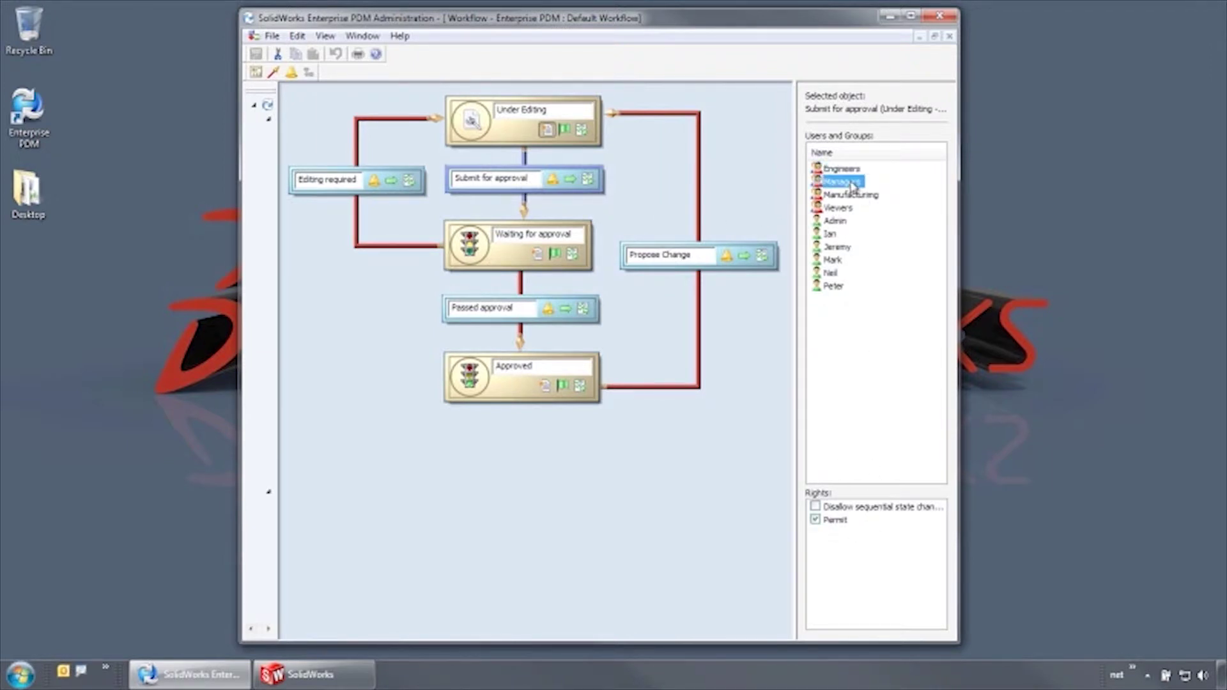
left_click(548, 183)
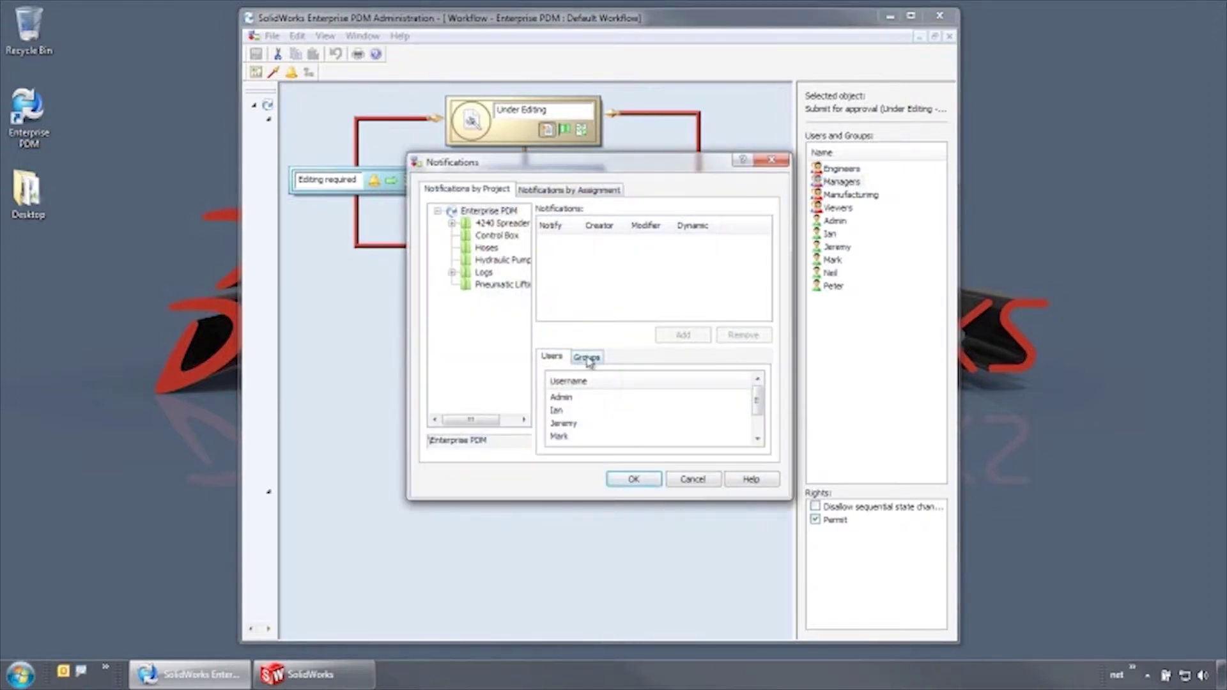
left_click(588, 358)
left_click(589, 410)
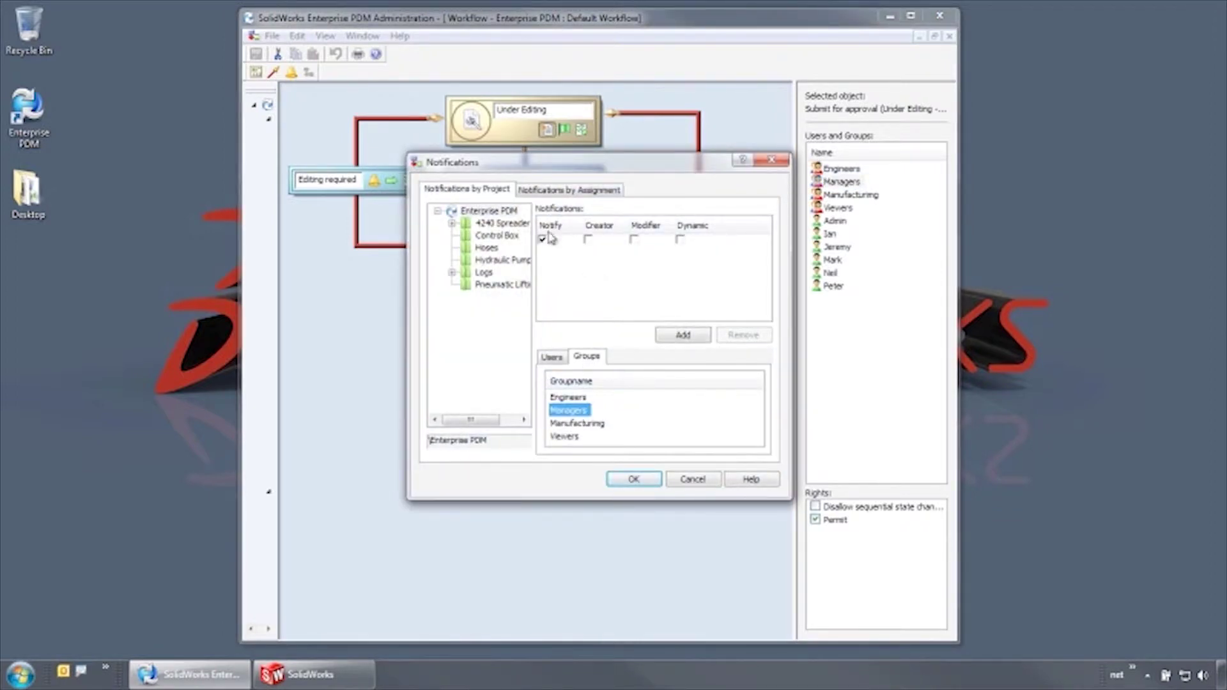
left_click(689, 479)
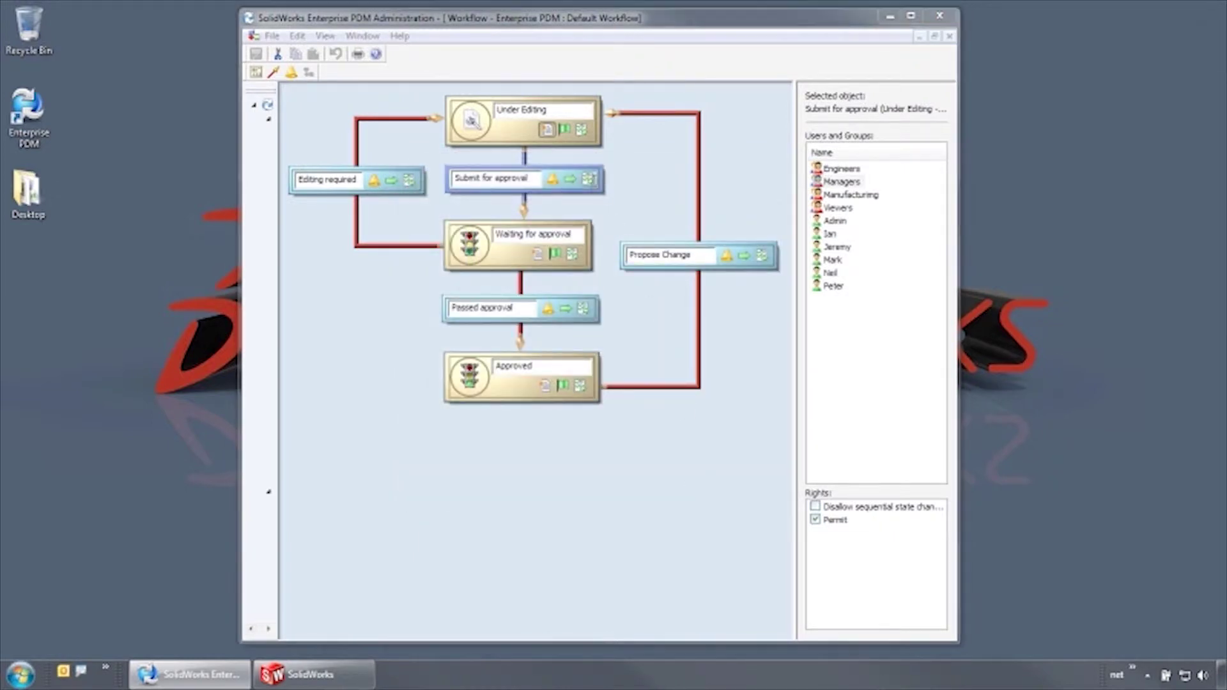
double_click(595, 183)
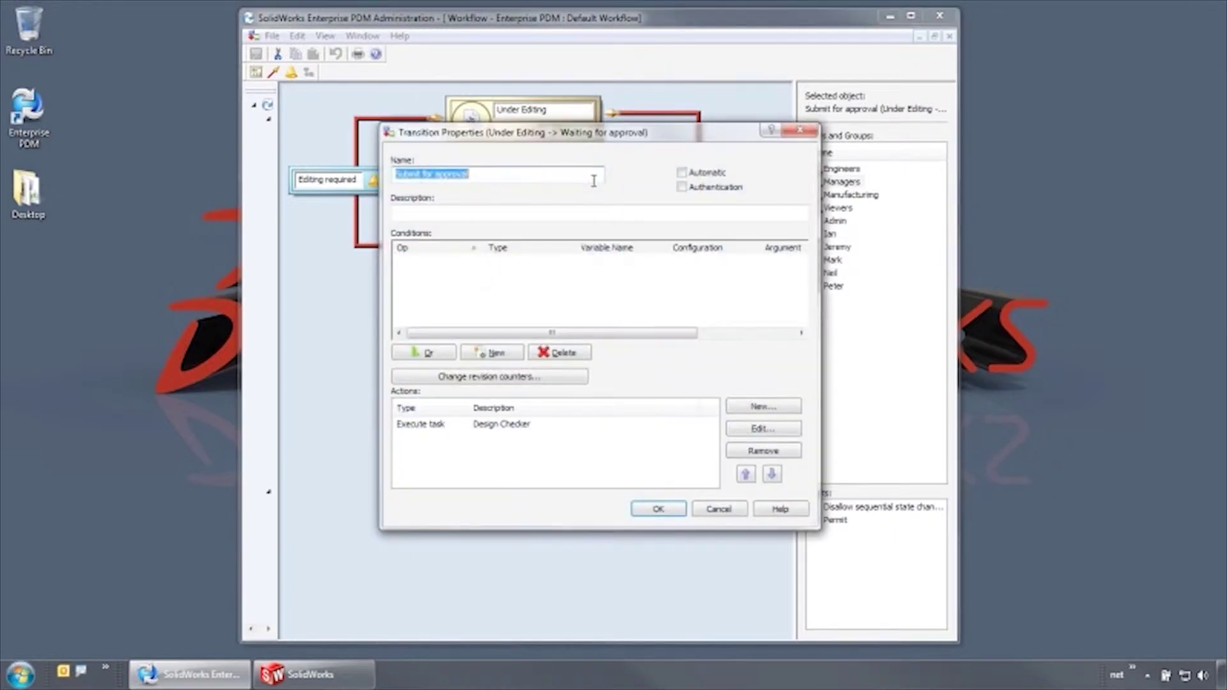
double_click(451, 430)
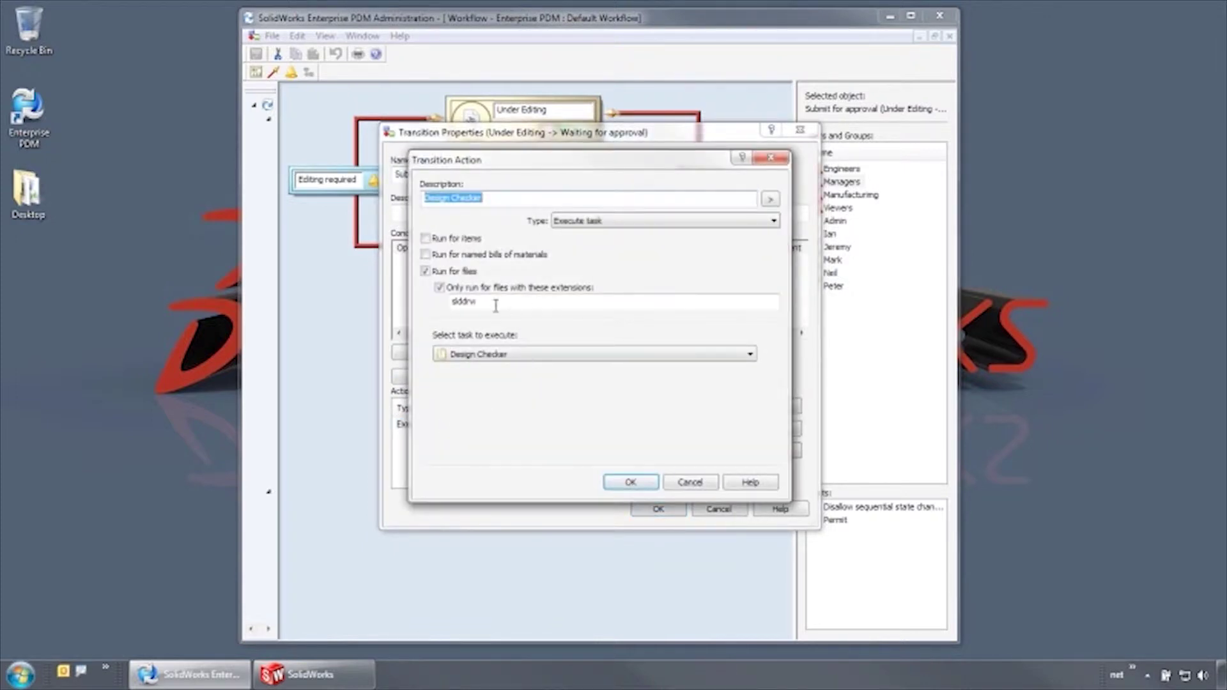
left_click(690, 483)
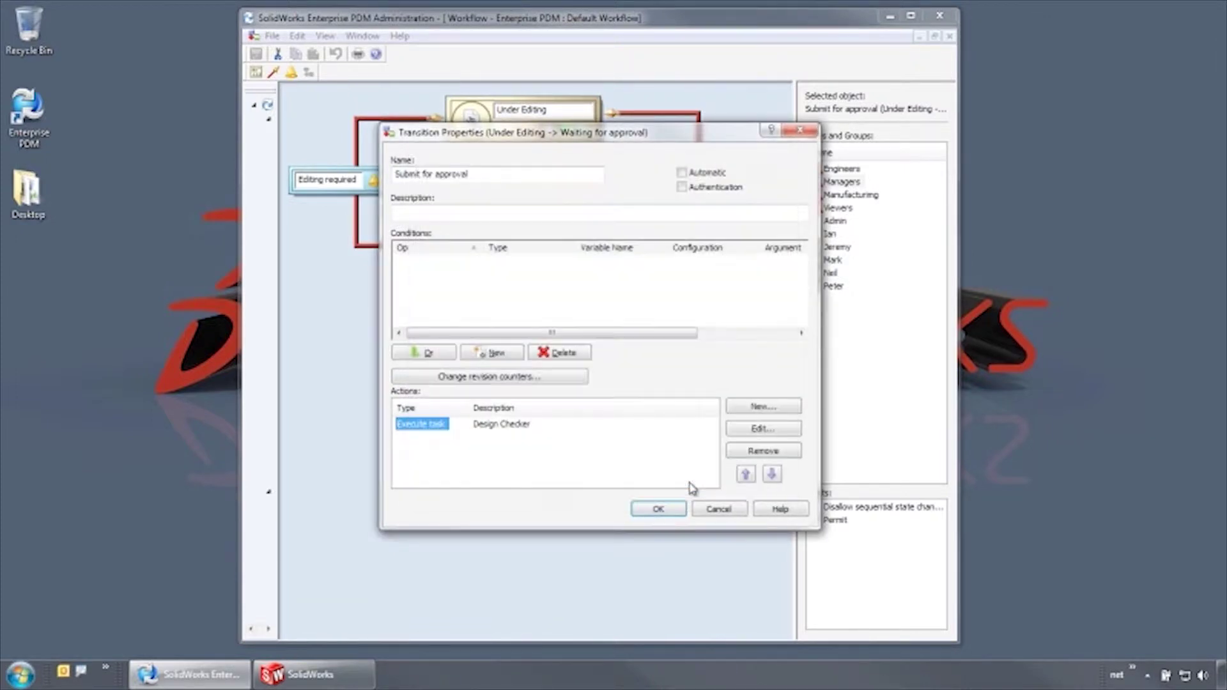
left_click(717, 508)
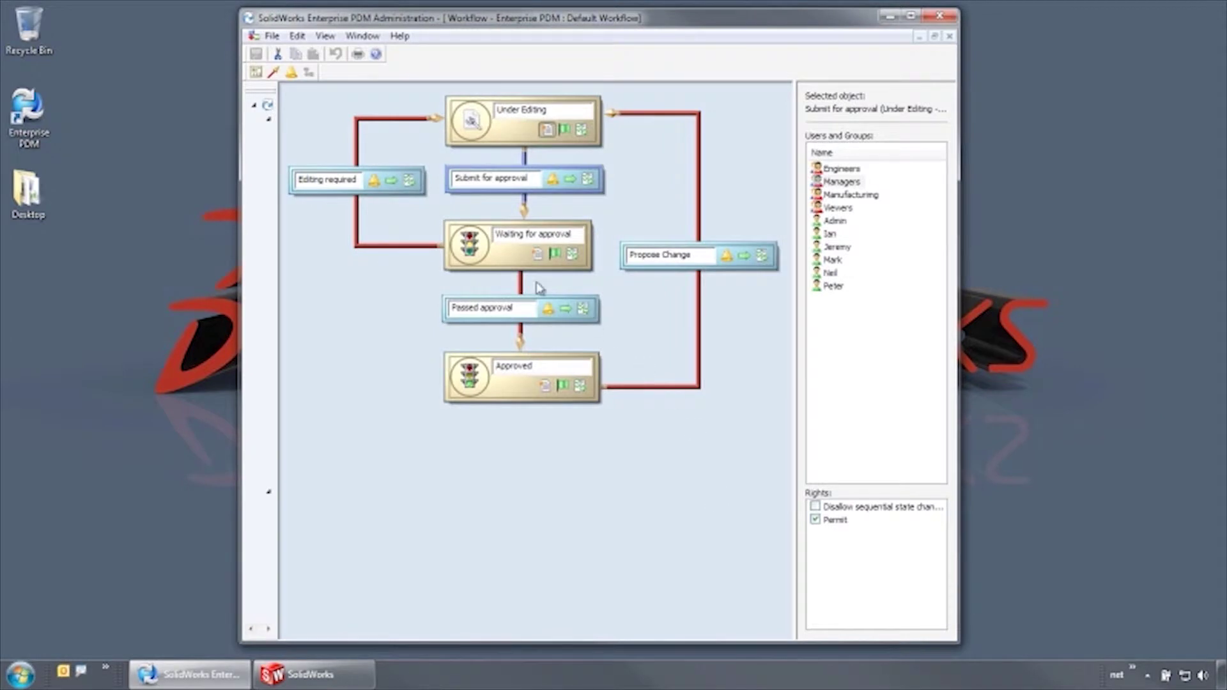
left_click(510, 266)
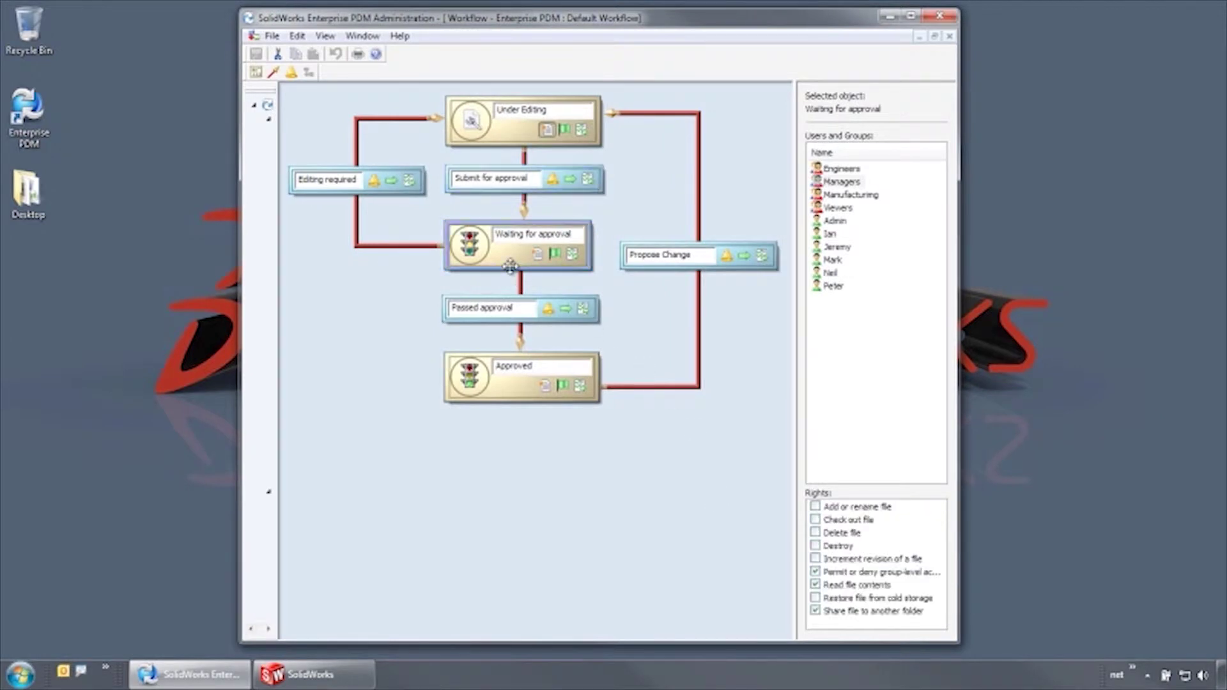
left_click(829, 173)
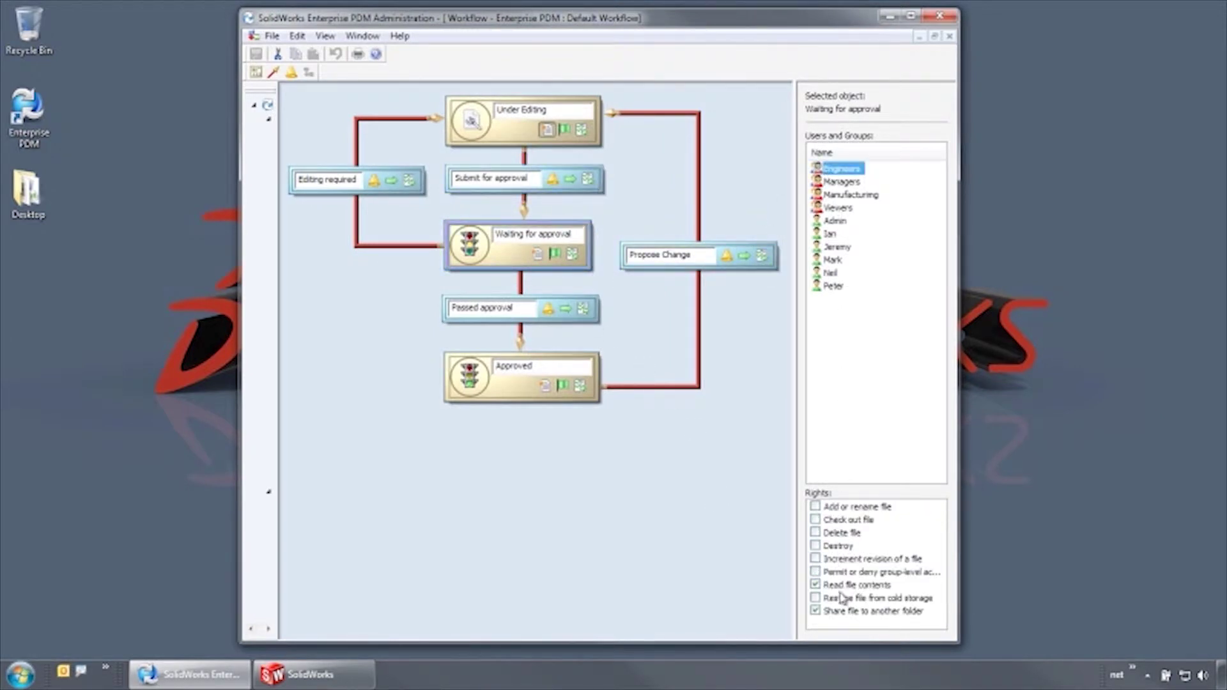
left_click(843, 182)
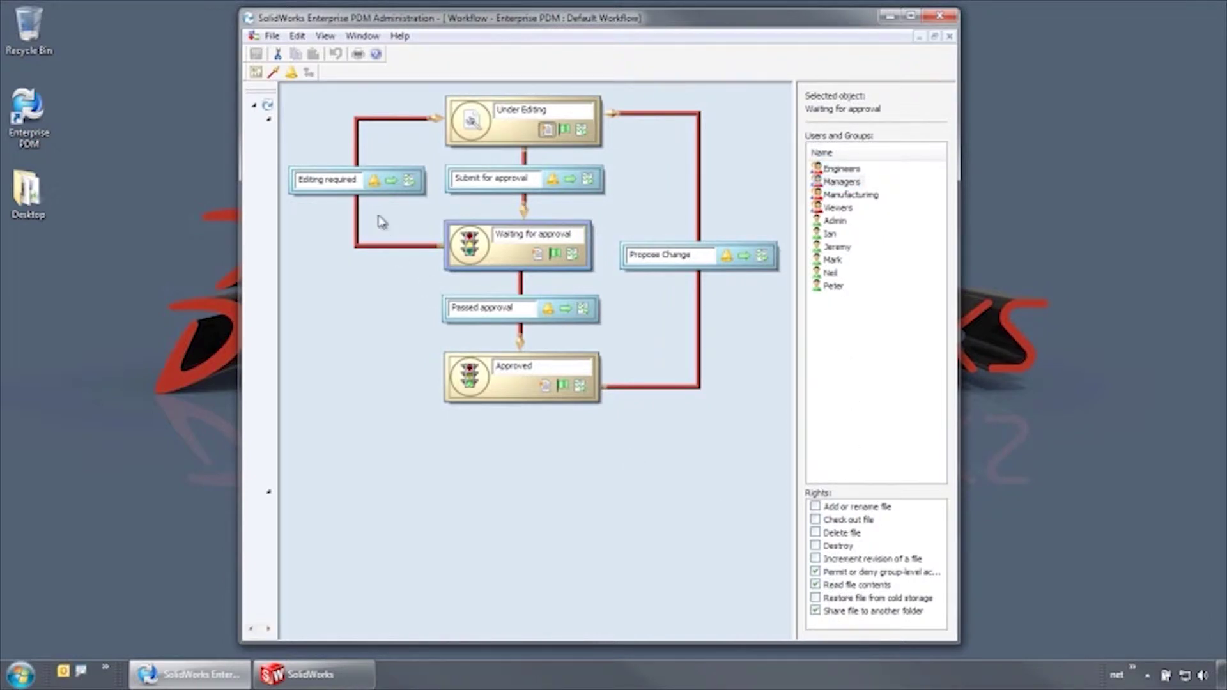
left_click(364, 190)
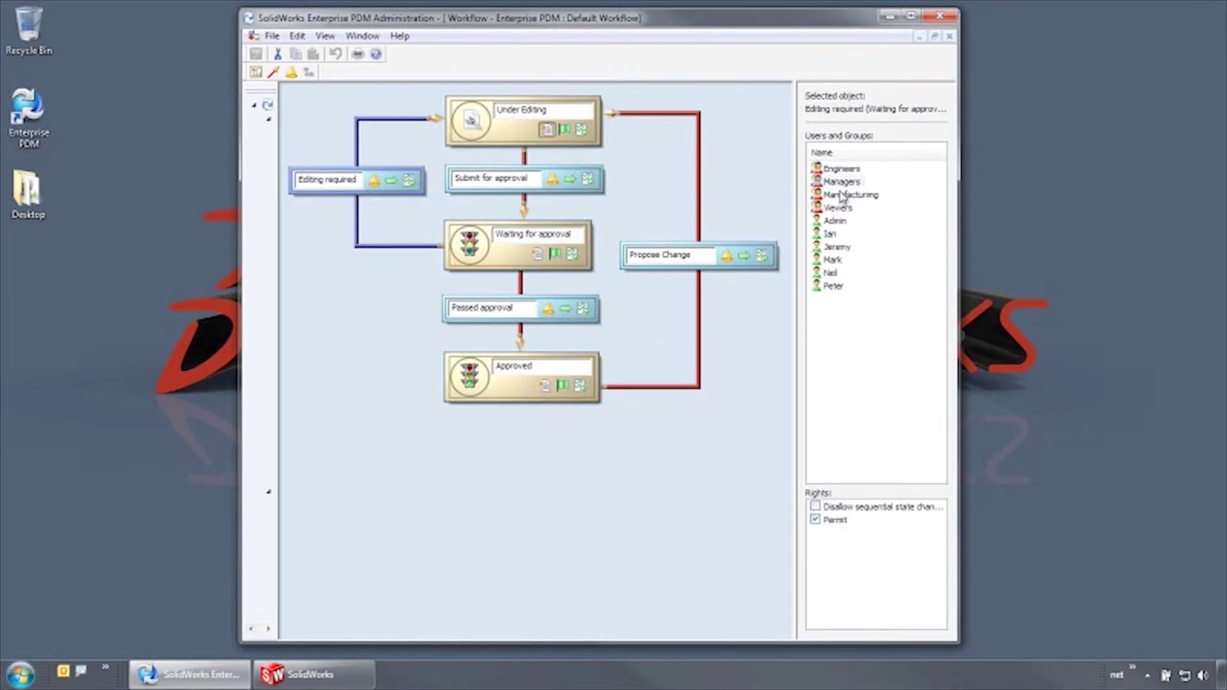
left_click(554, 320)
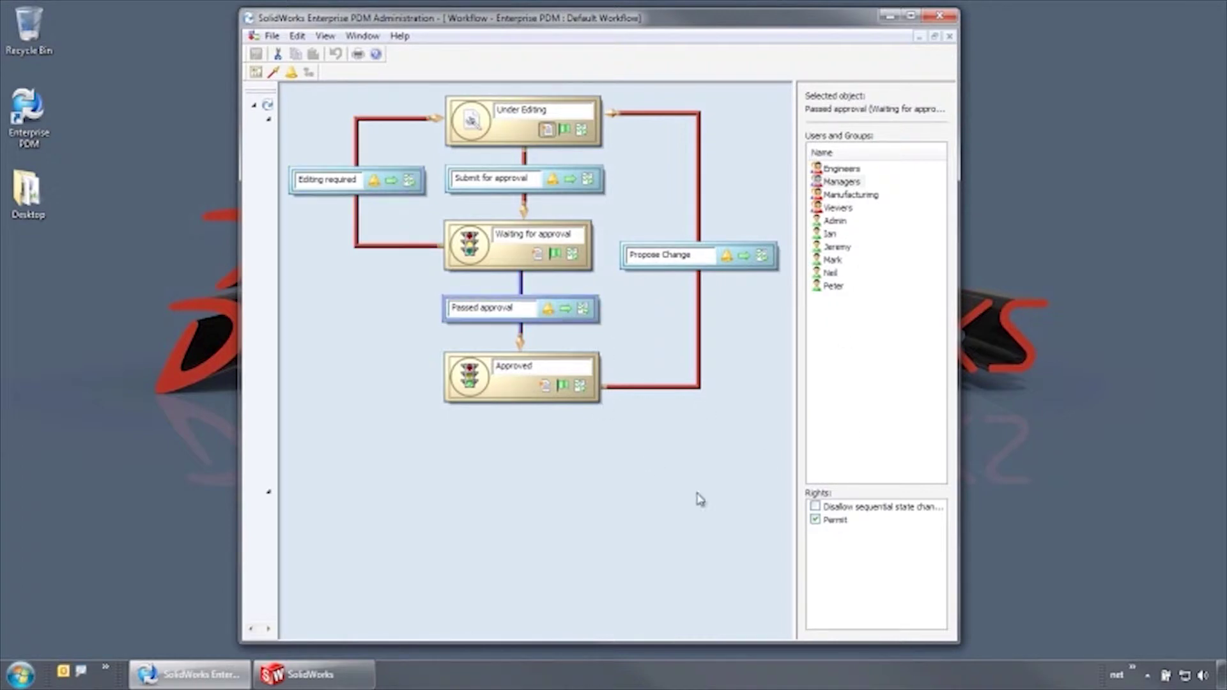
Step: Review the notification groups, including Engineers, for the Passed approval transition without saving
left_click(551, 311)
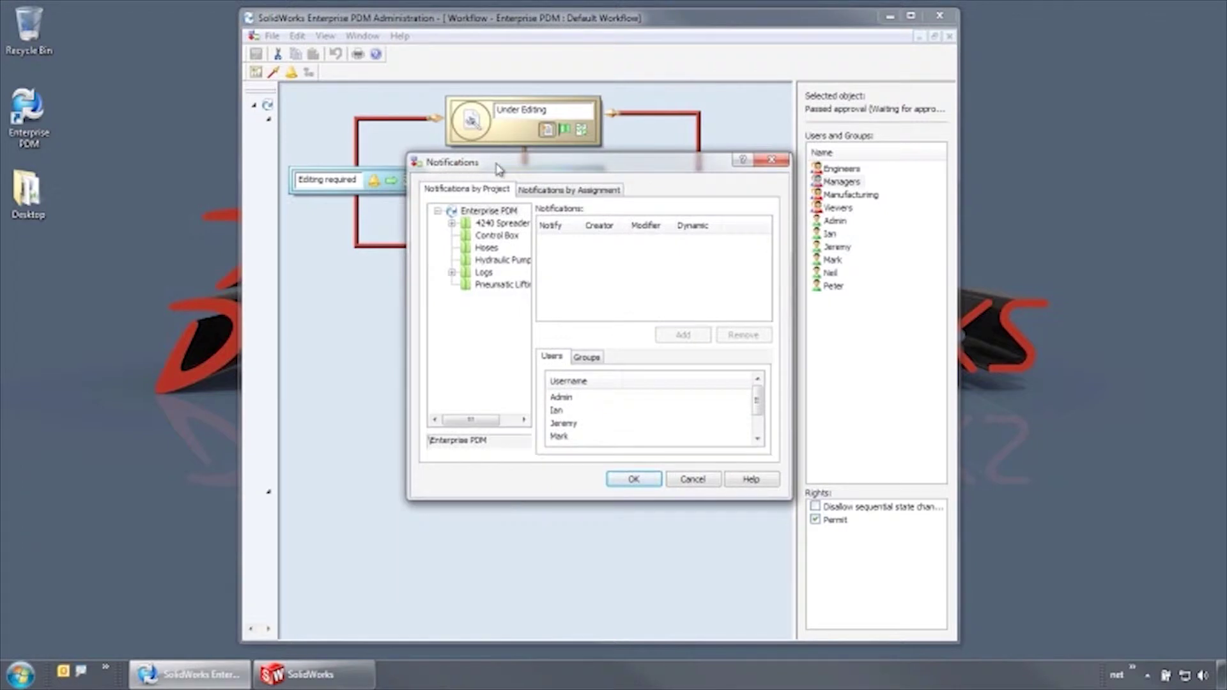
left_click(587, 356)
double_click(566, 397)
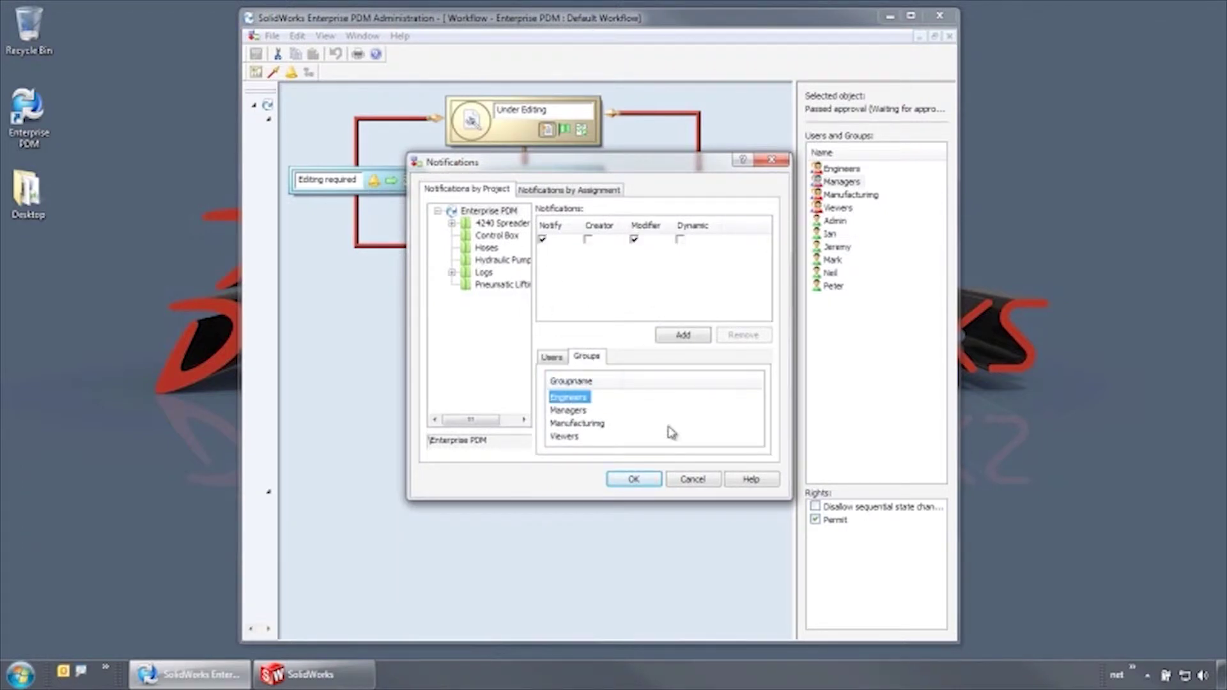
left_click(693, 478)
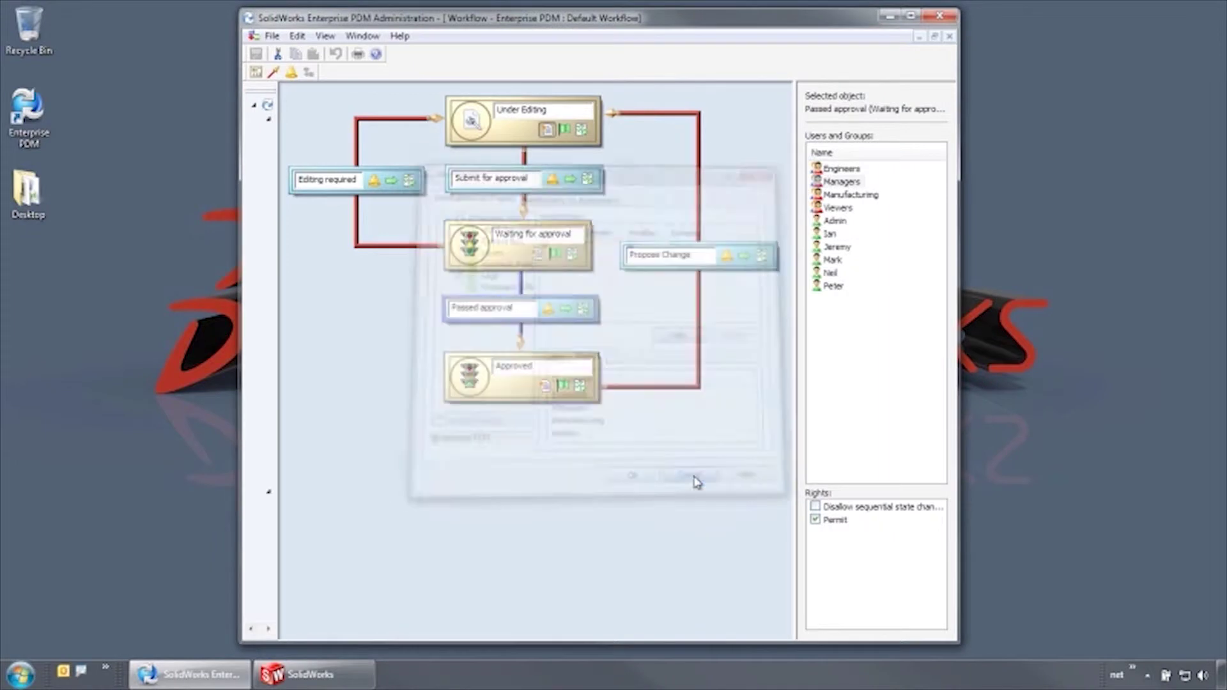
Step: Inspect the Passed approval transition's properties and its Create PDF task action, leaving them unchanged
double_click(594, 319)
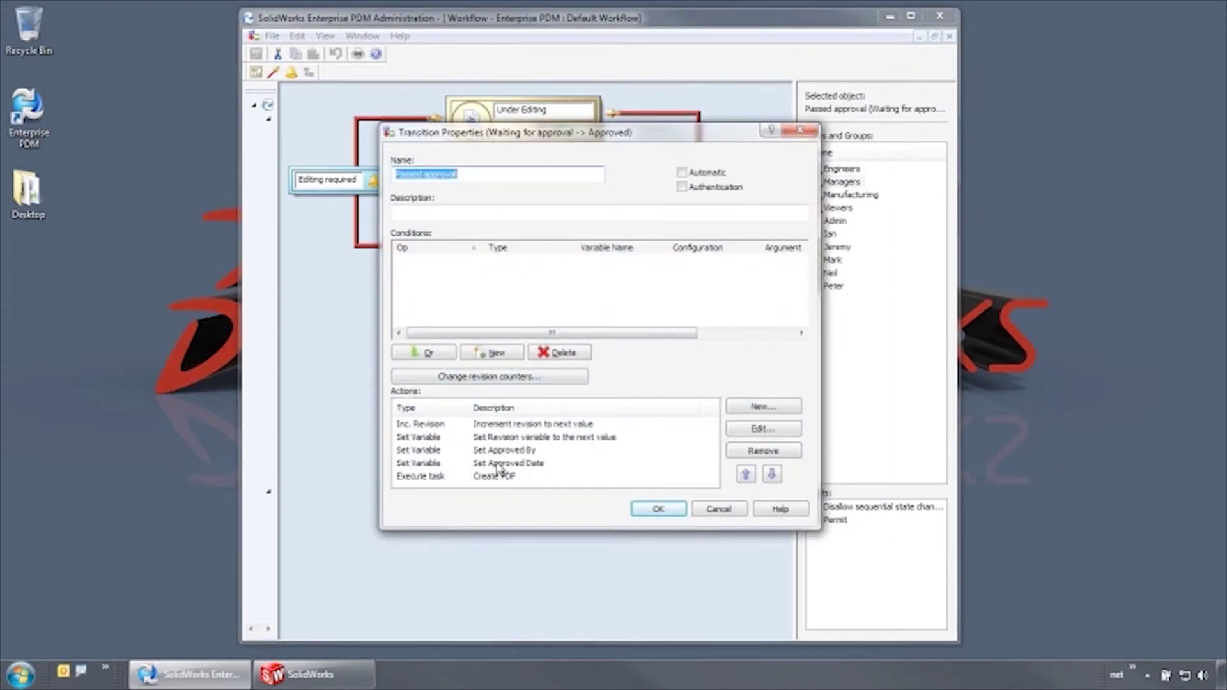
double_click(439, 476)
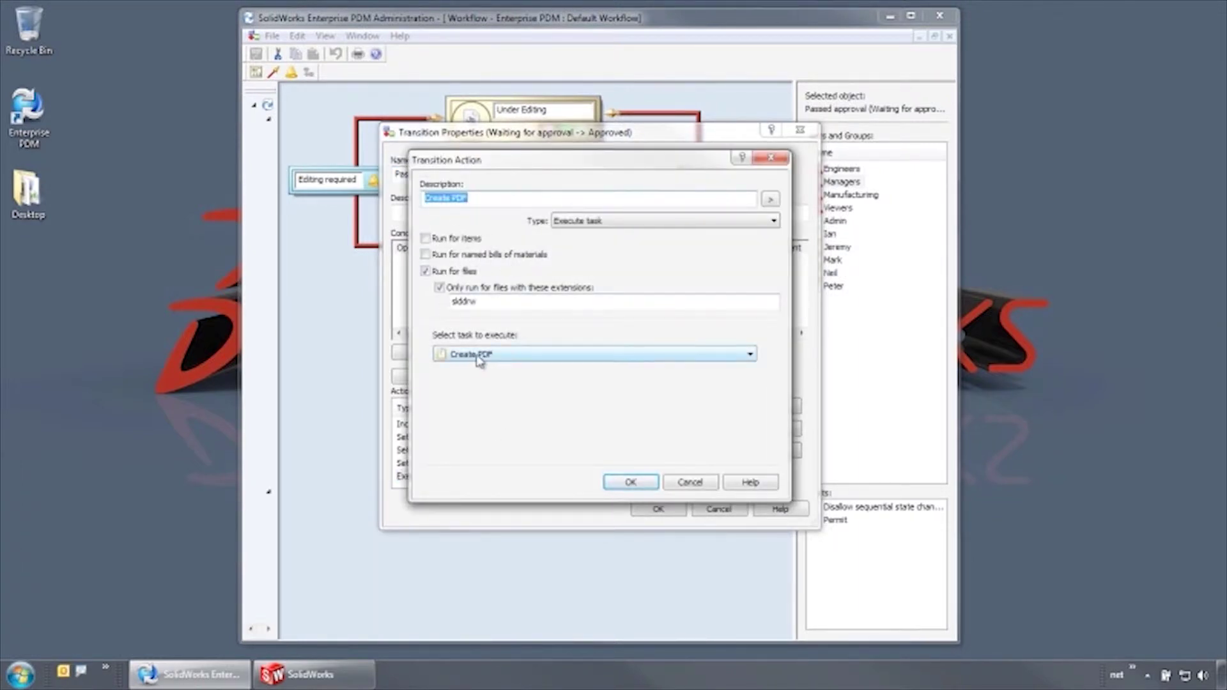
left_click(630, 481)
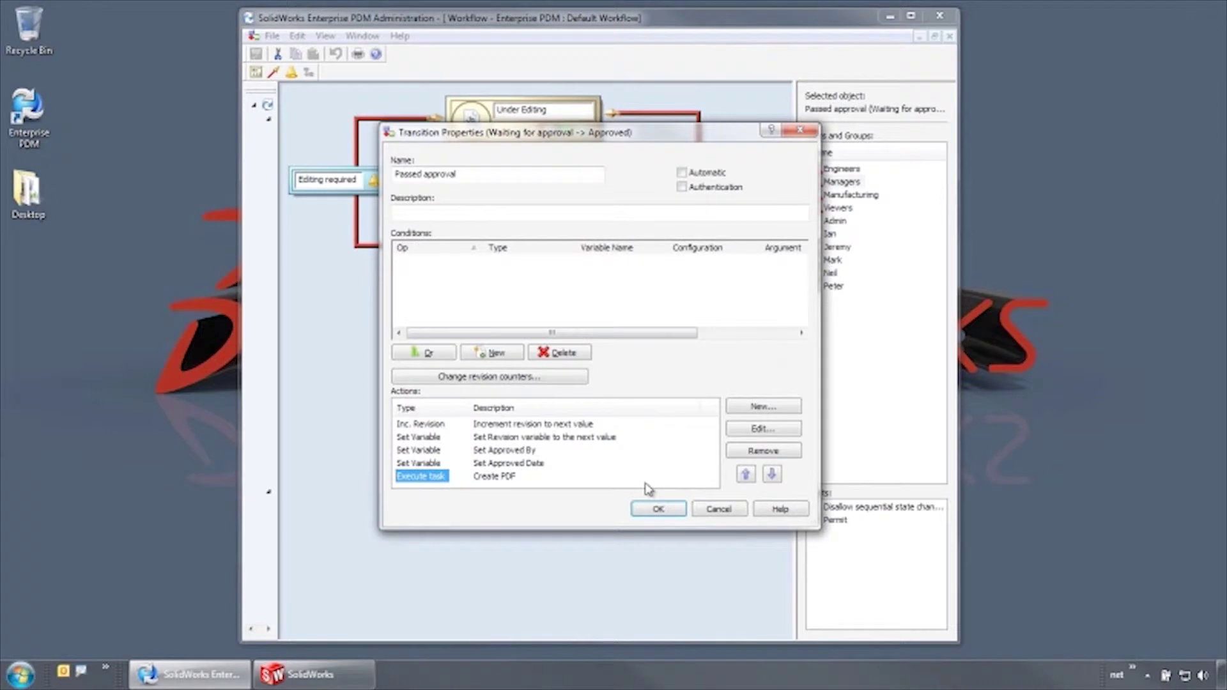
left_click(714, 514)
Step: Check Engineers' rights on Approved and their Propose Change notification, then minimise Administration
left_click(534, 400)
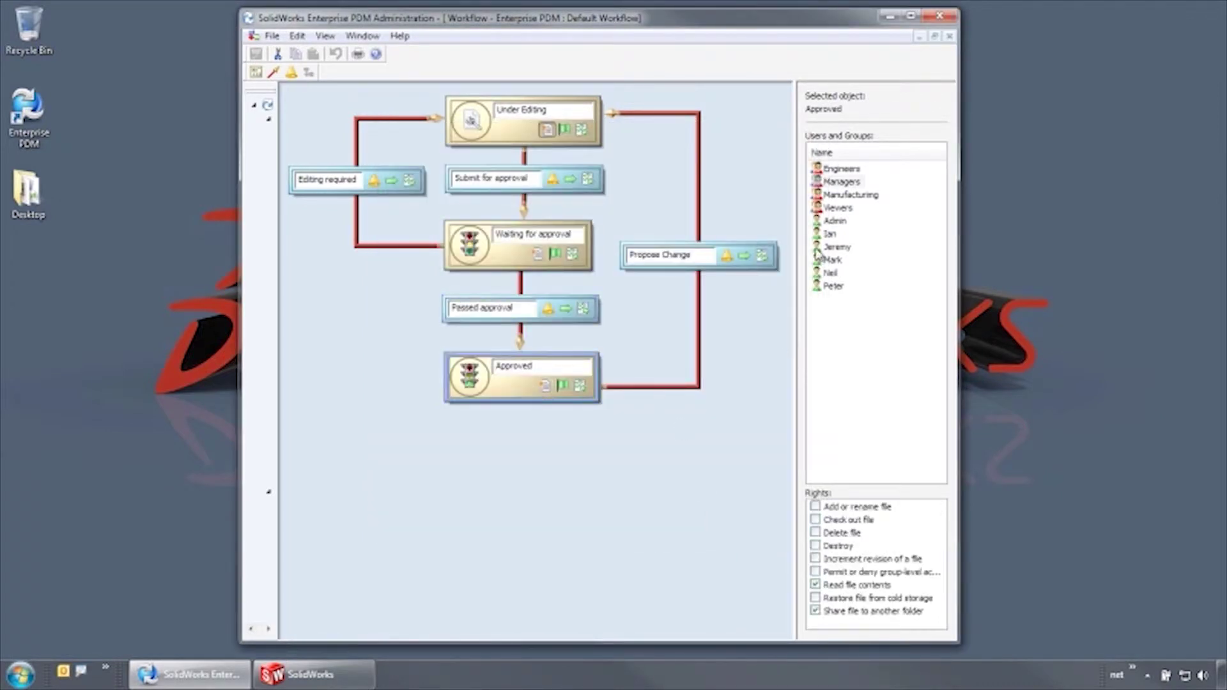
left_click(843, 171)
left_click(701, 281)
left_click(726, 257)
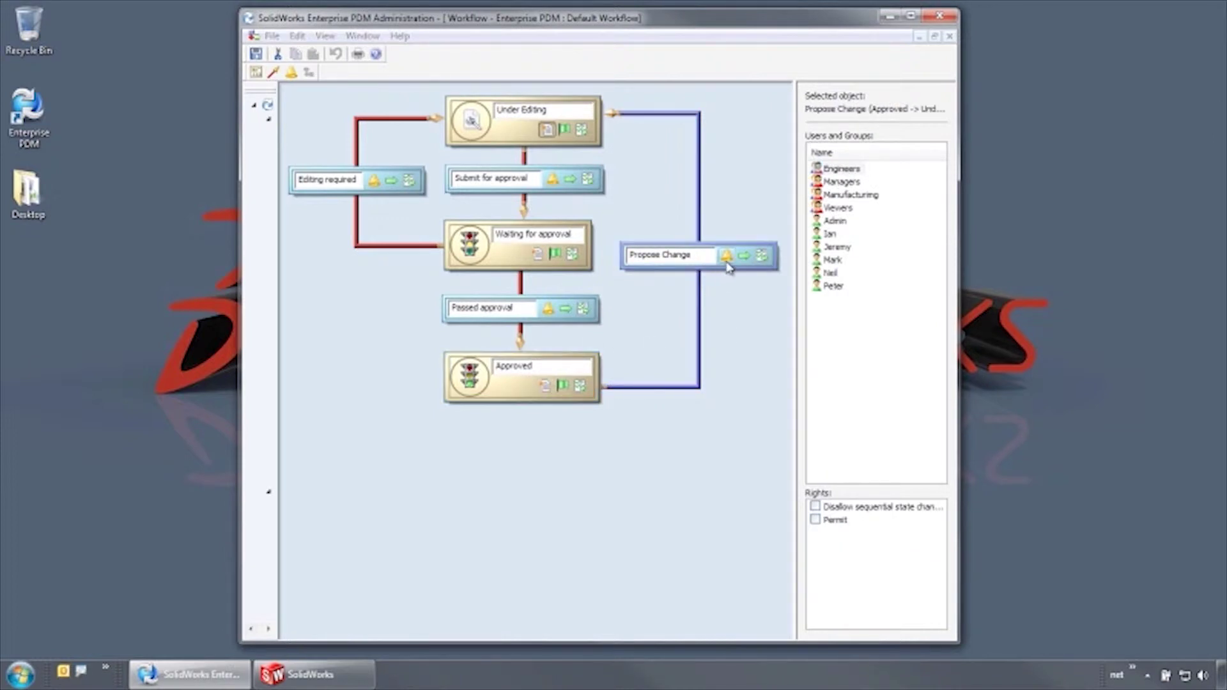
left_click(588, 357)
double_click(579, 398)
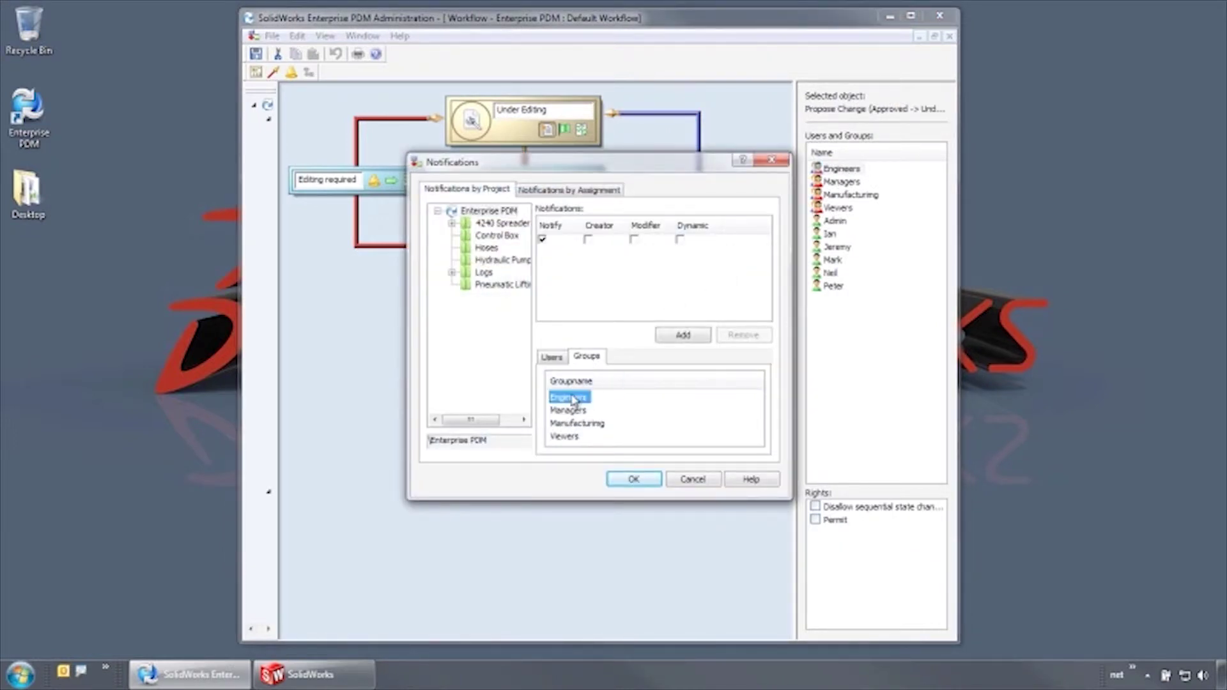
left_click(690, 479)
left_click(889, 17)
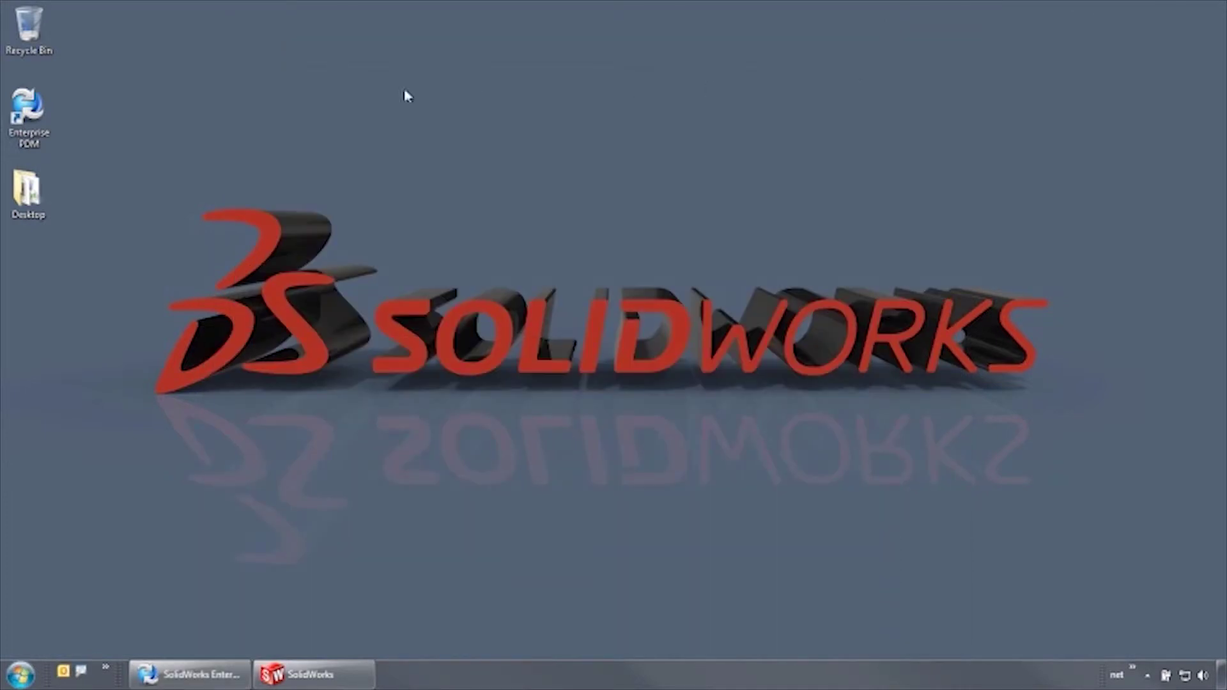
Step: Log into the vault as another user and open Arm1.SLDDRW from the change notification
double_click(29, 115)
left_click_drag(701, 308, 634, 313)
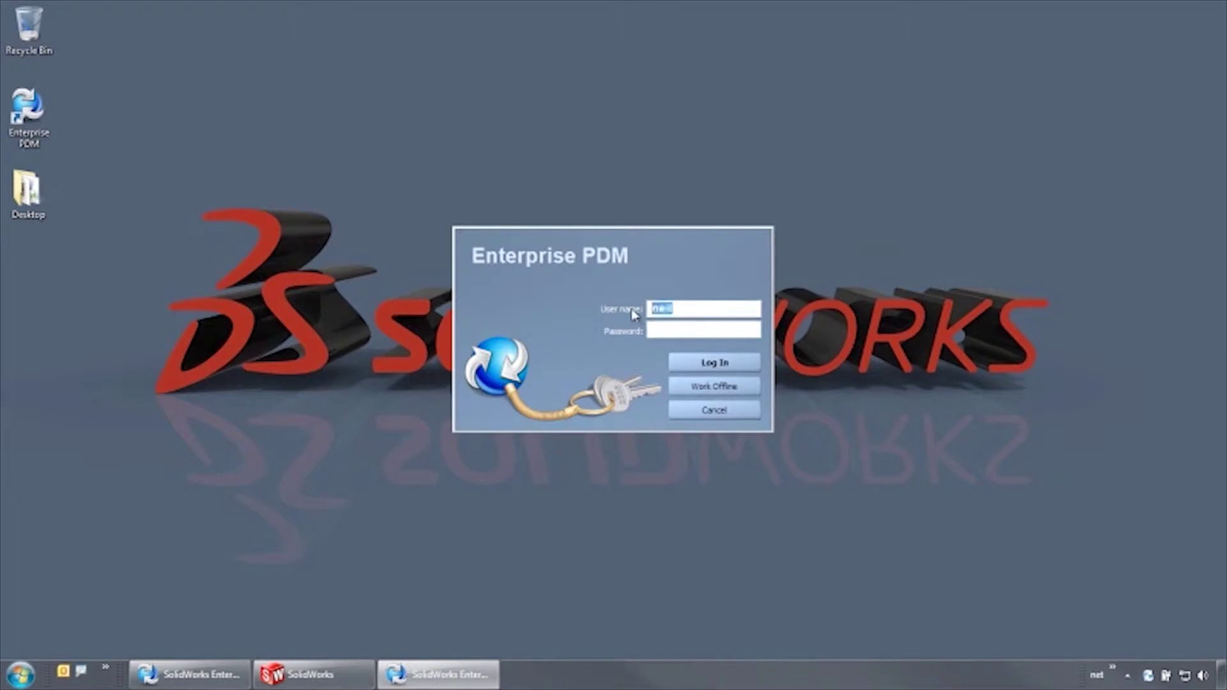
key("Tab")
type("m")
key("Return")
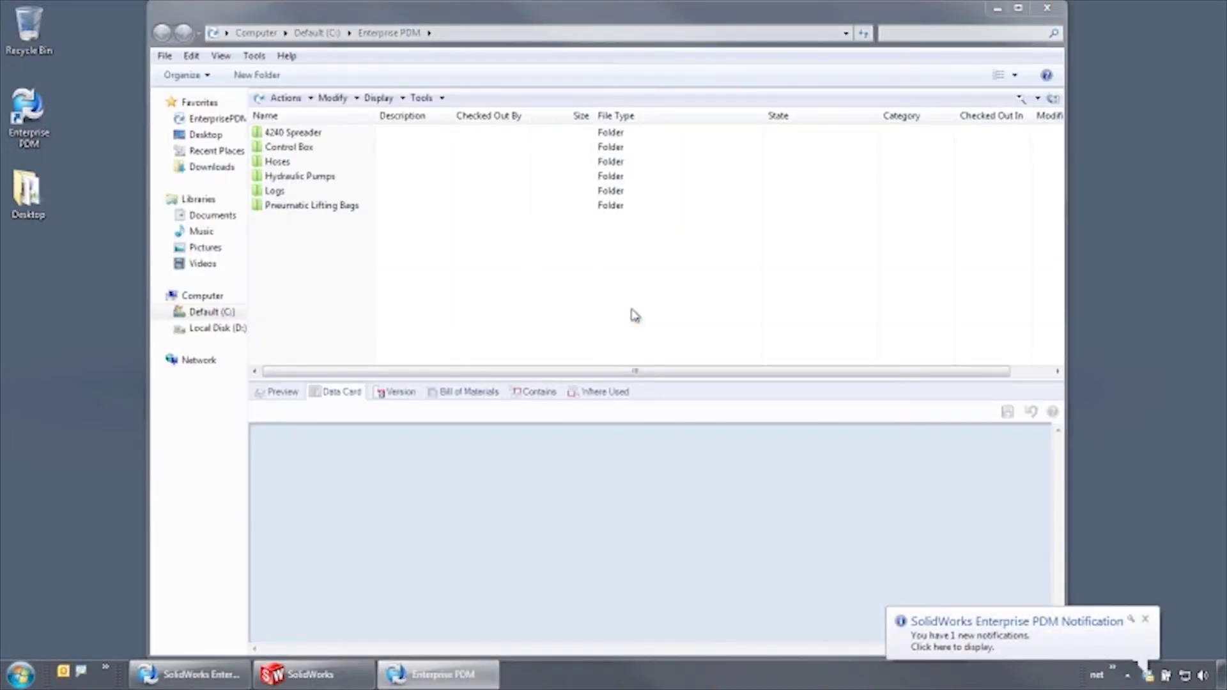
left_click(988, 635)
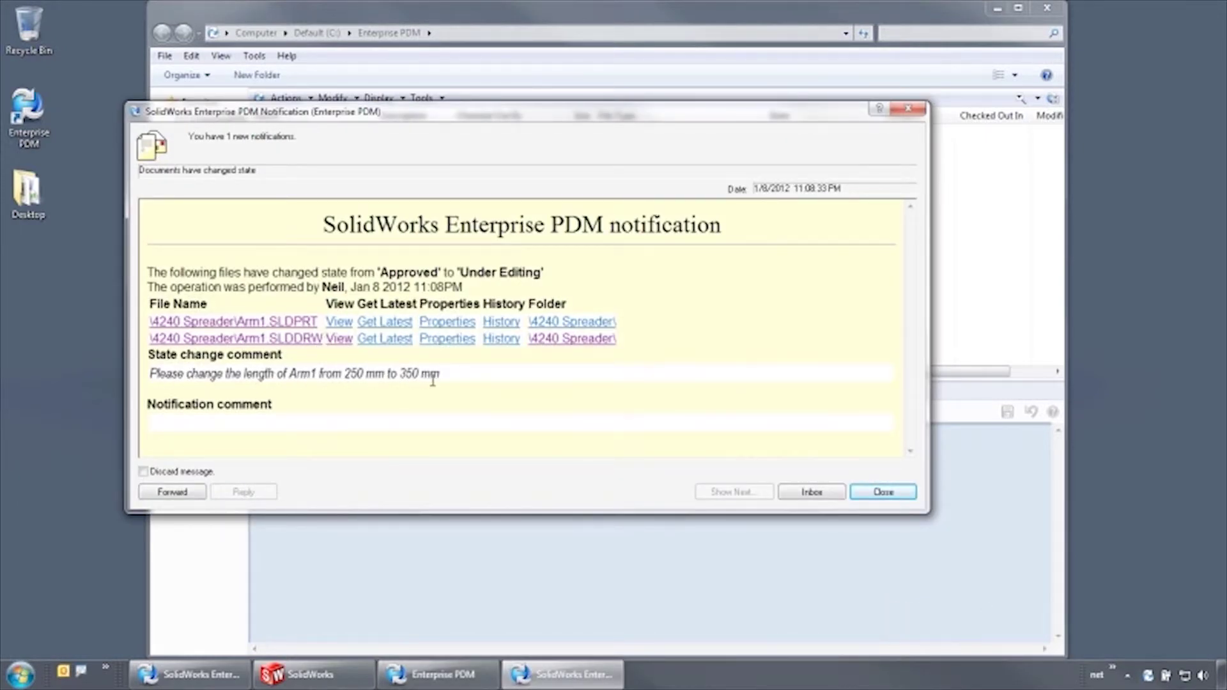
left_click(291, 338)
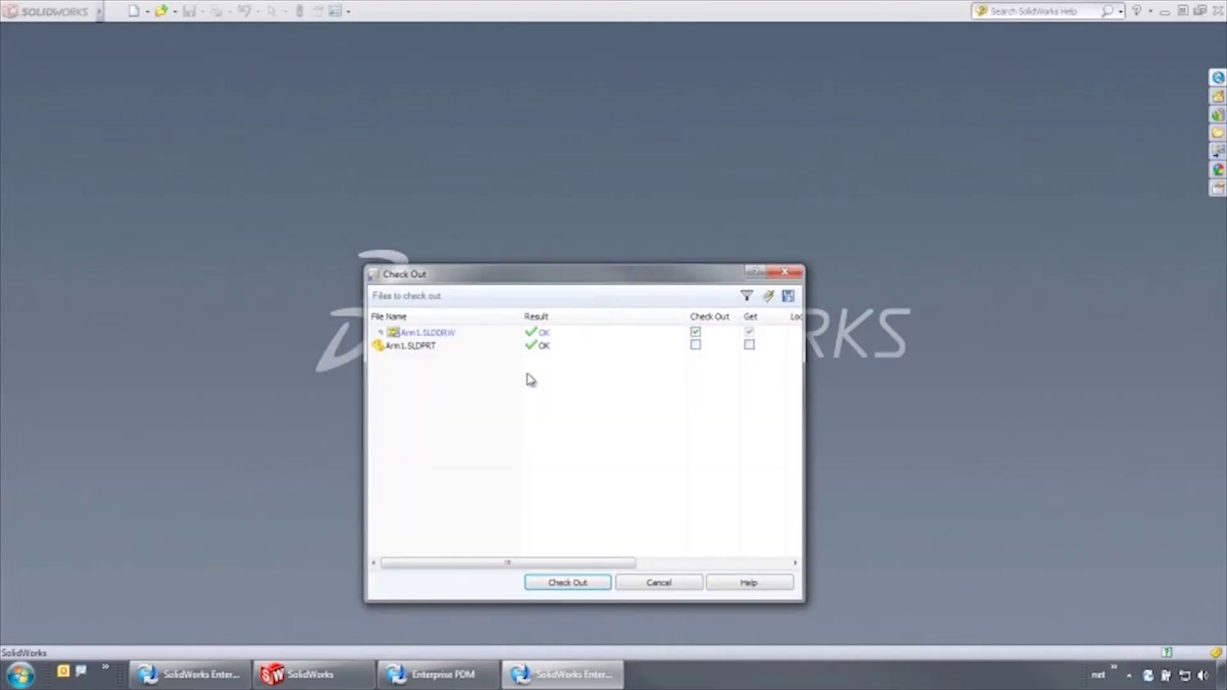
Step: Check out Arm1 drawing and part, and change the 250 overall length to 350
left_click(696, 345)
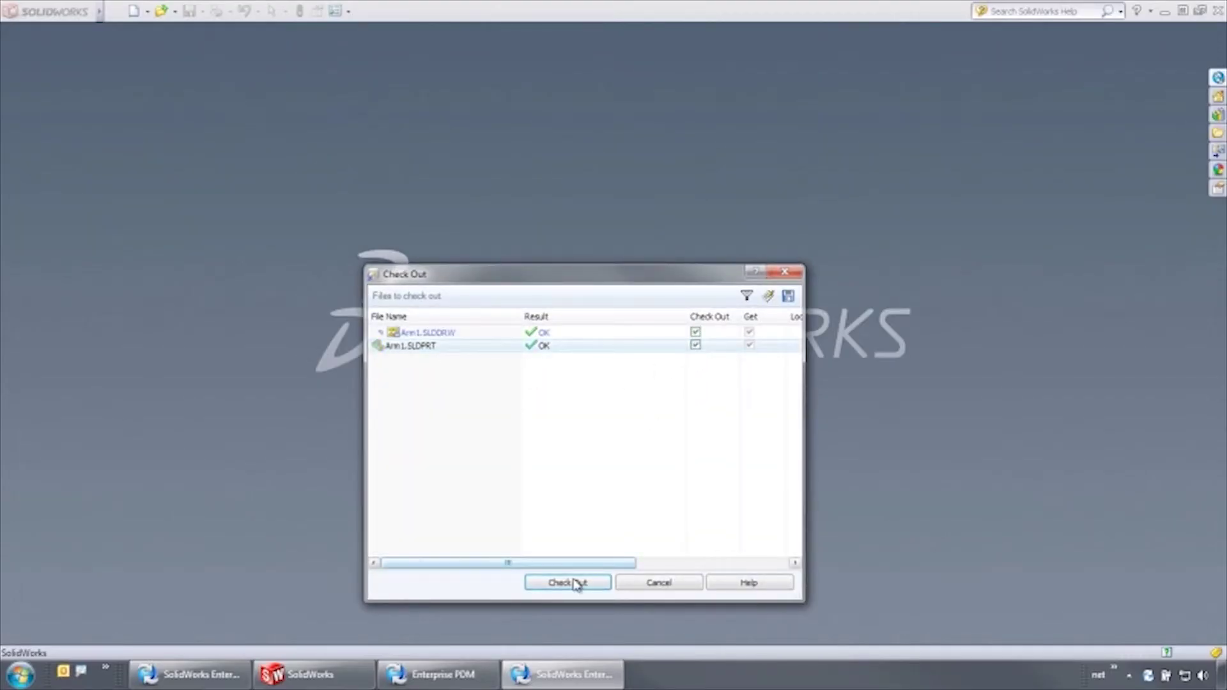
left_click(573, 582)
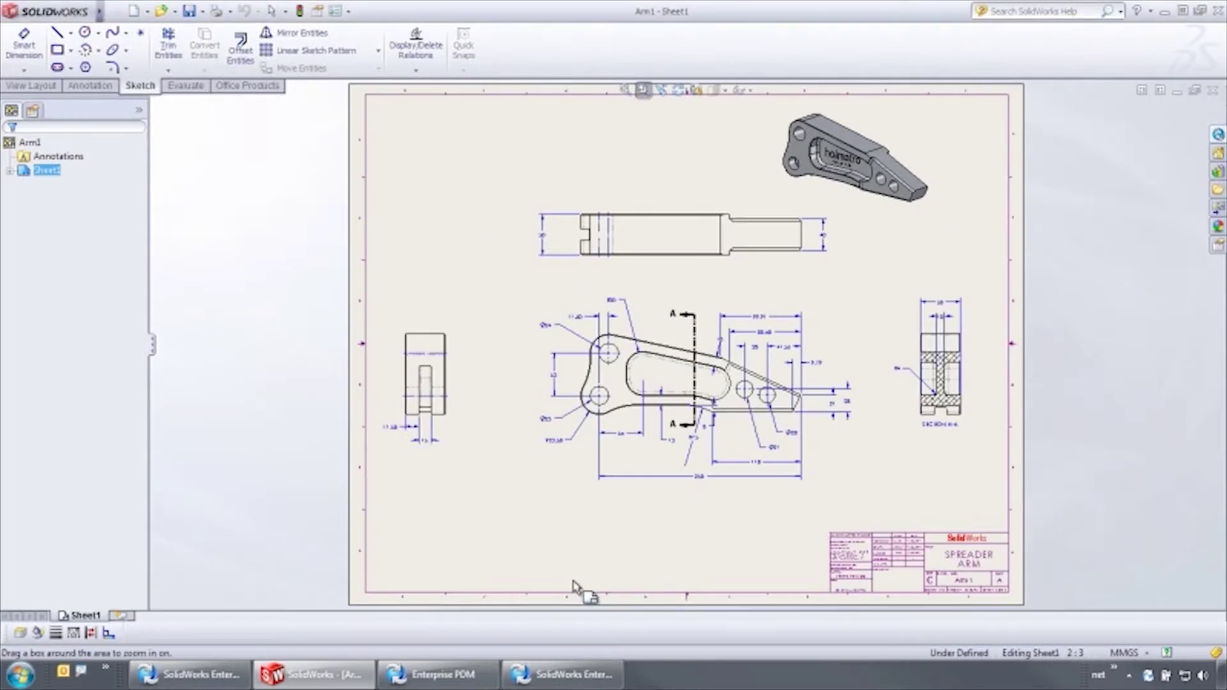
left_click_drag(560, 541, 790, 401)
double_click(703, 446)
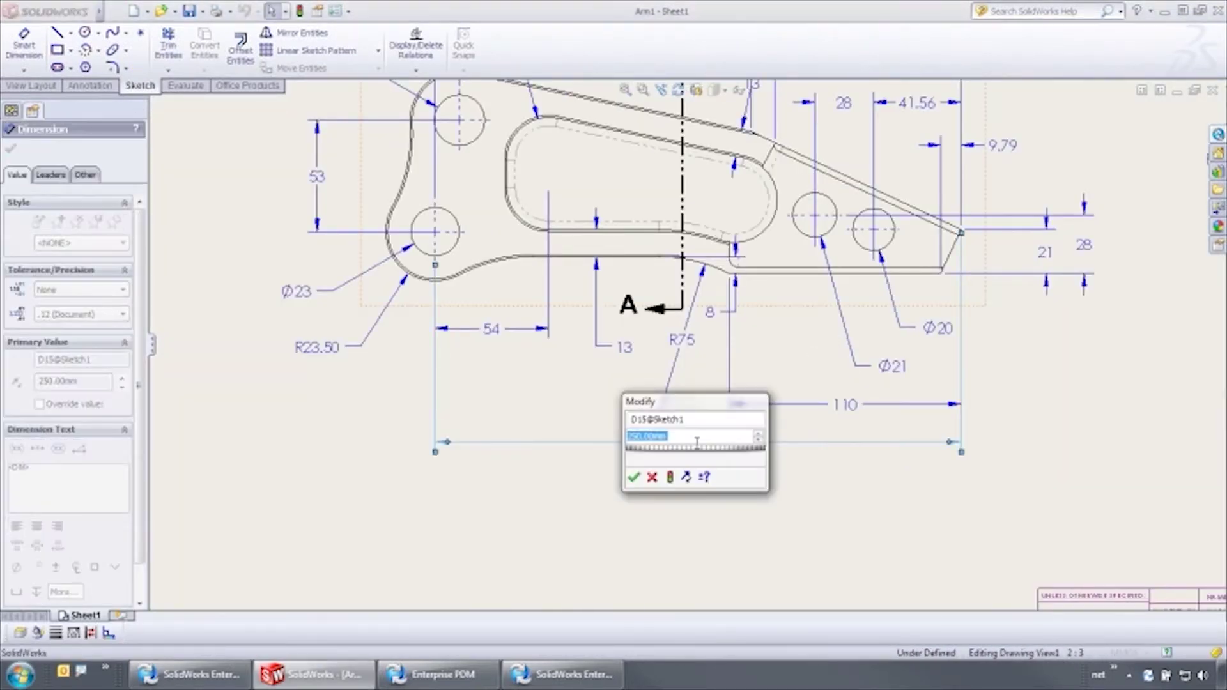
type("350")
left_click(669, 476)
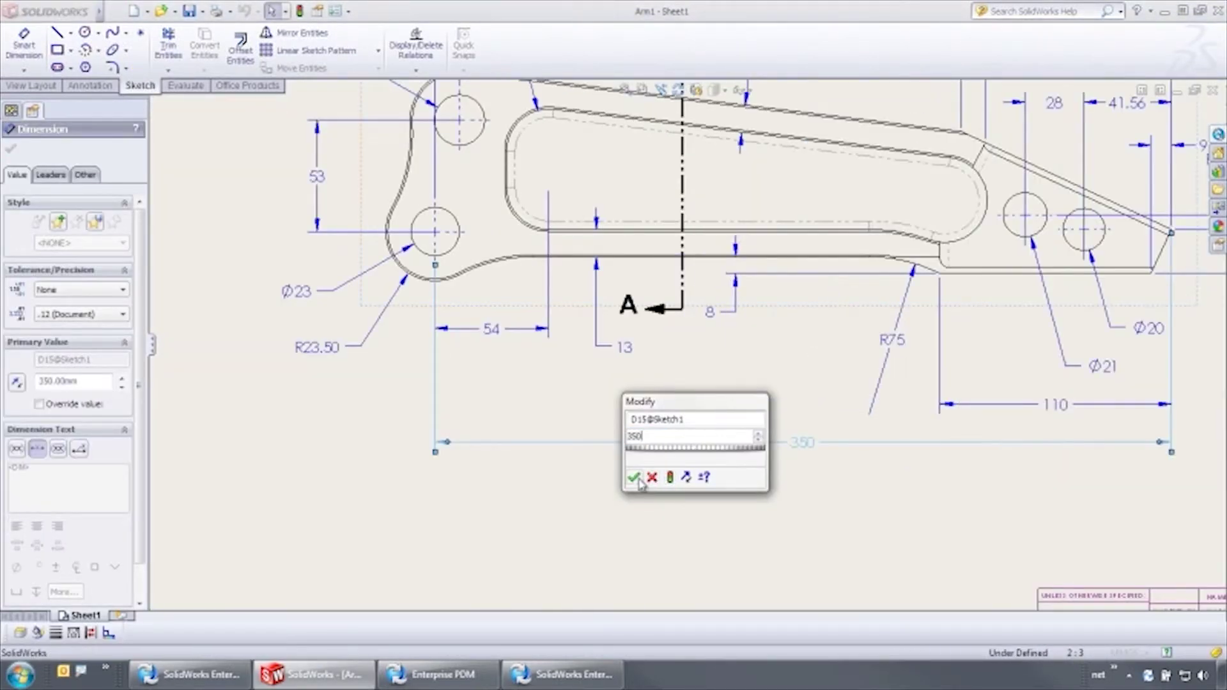
left_click(633, 476)
Step: Shift the main and top views left and inspect the title block
key("f")
scroll(630, 504, "up", 1)
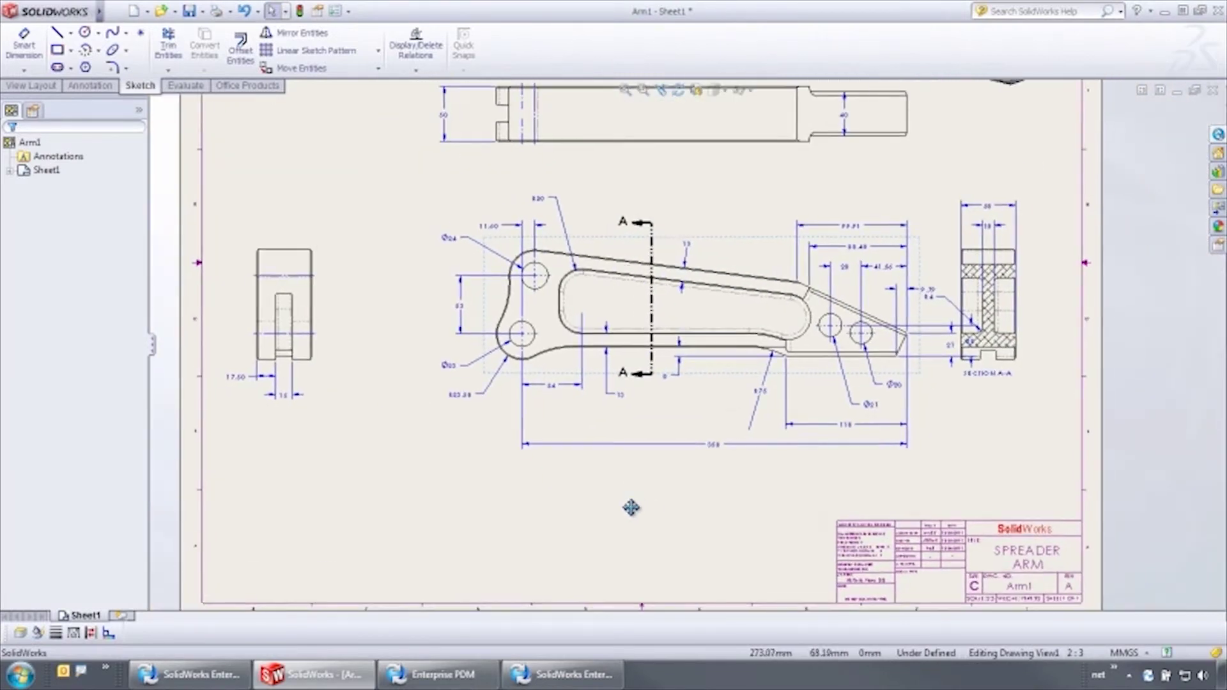
left_click_drag(671, 377, 660, 391)
left_click(681, 496)
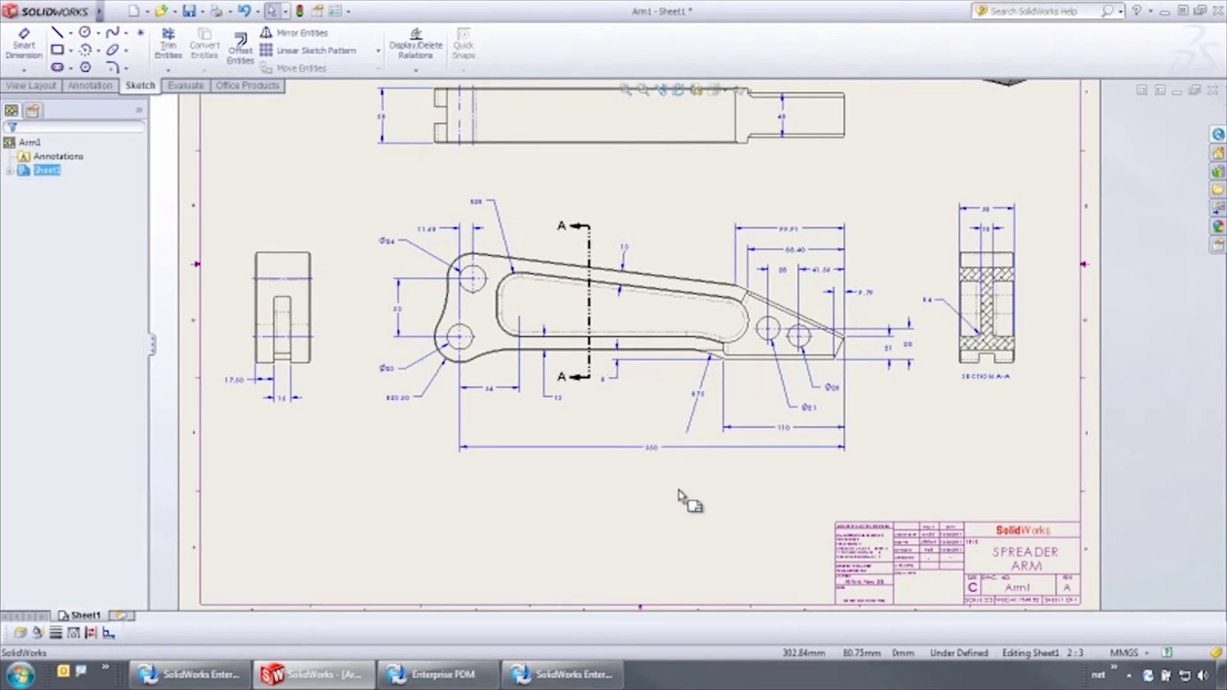
key("ctrl+shift+z")
left_click_drag(1113, 641, 1111, 638)
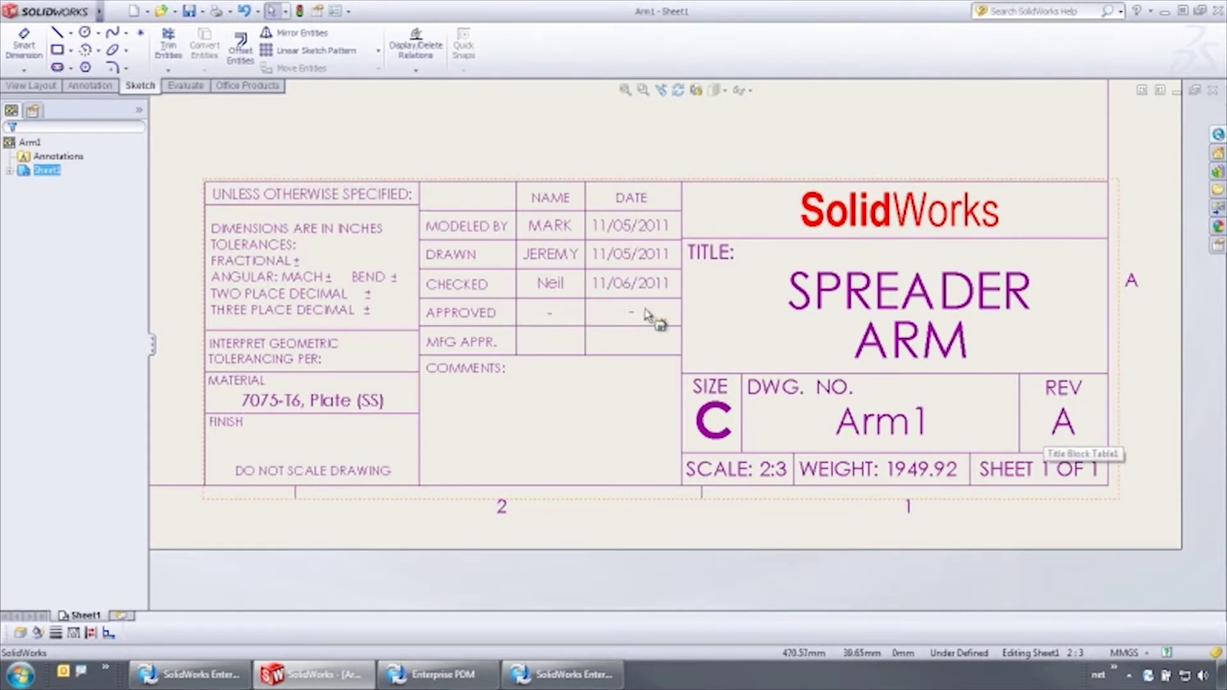
key("f")
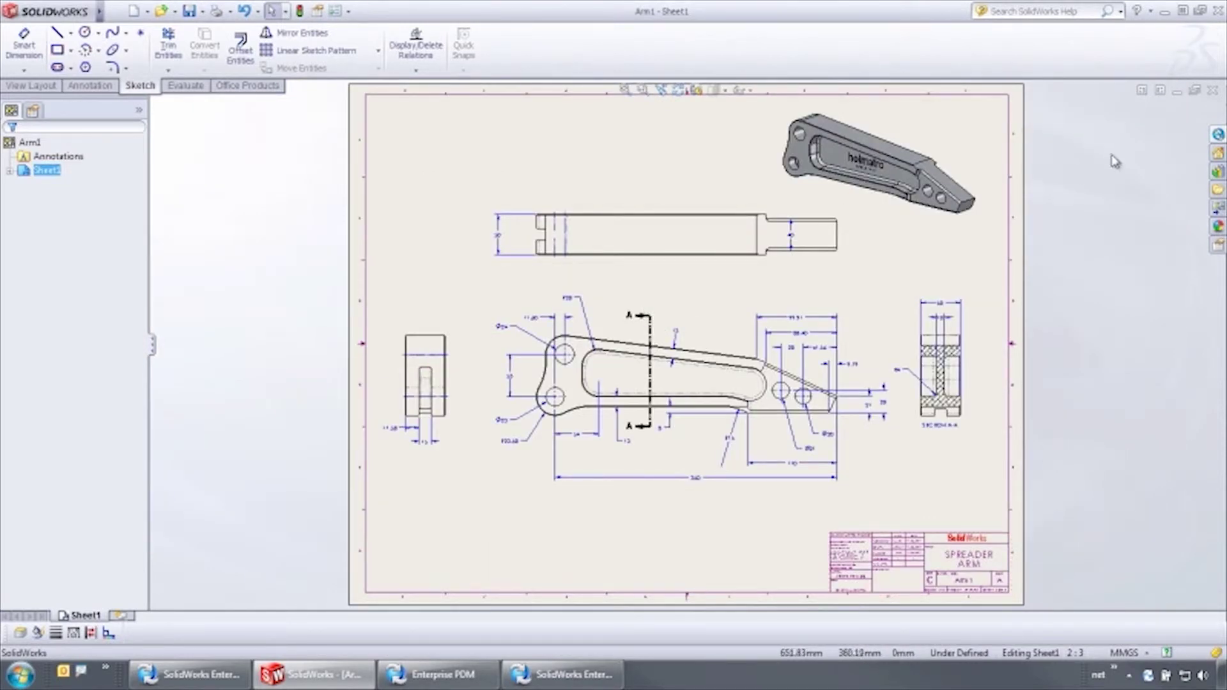
Step: Check the Arm1 drawing and part back into the vault from the Enterprise PDM pane
left_click(1217, 137)
left_click(1035, 148)
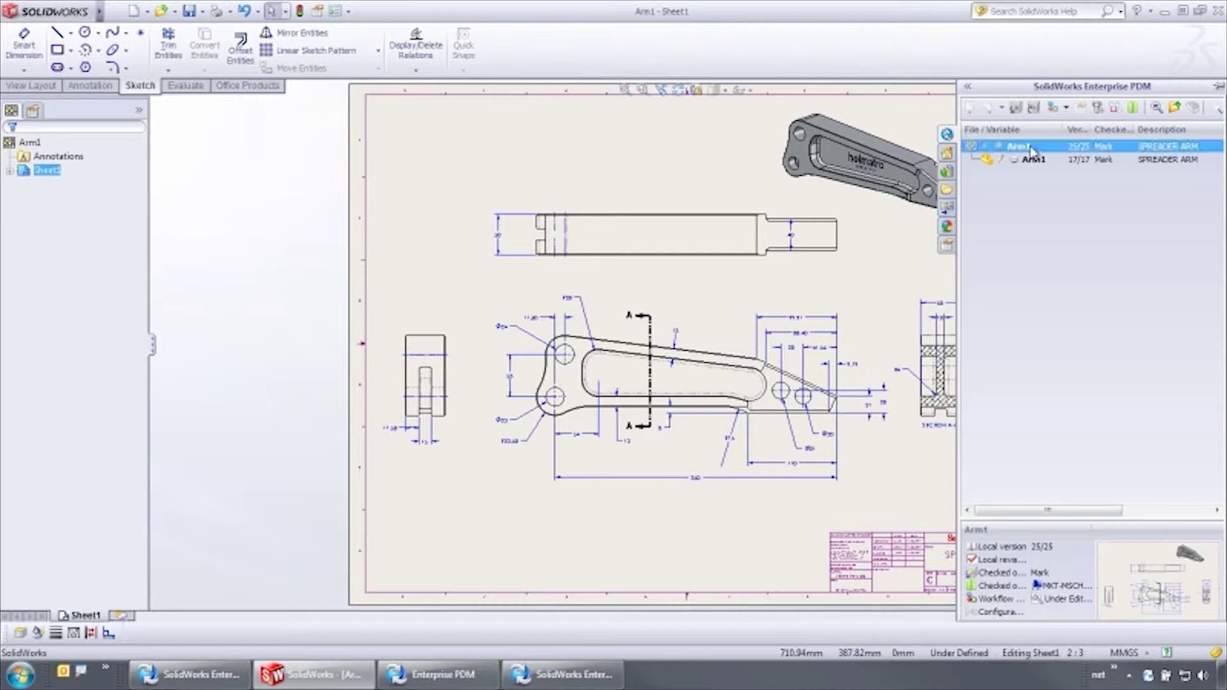
left_click(1033, 108)
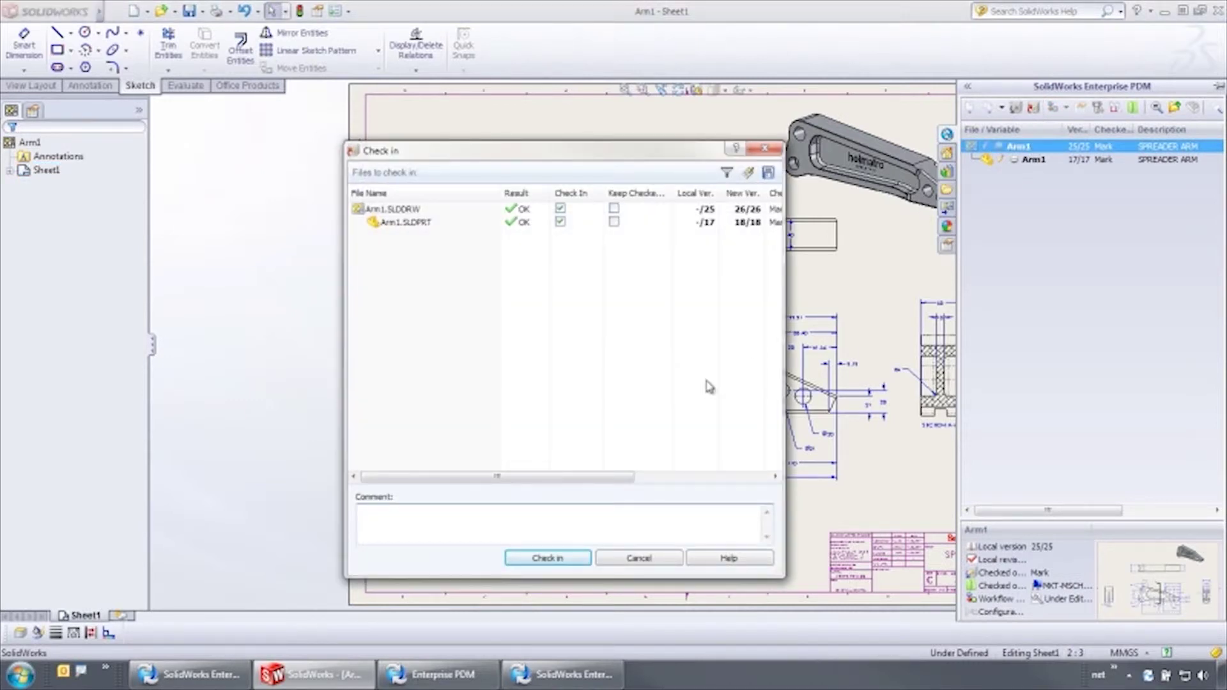
left_click(547, 558)
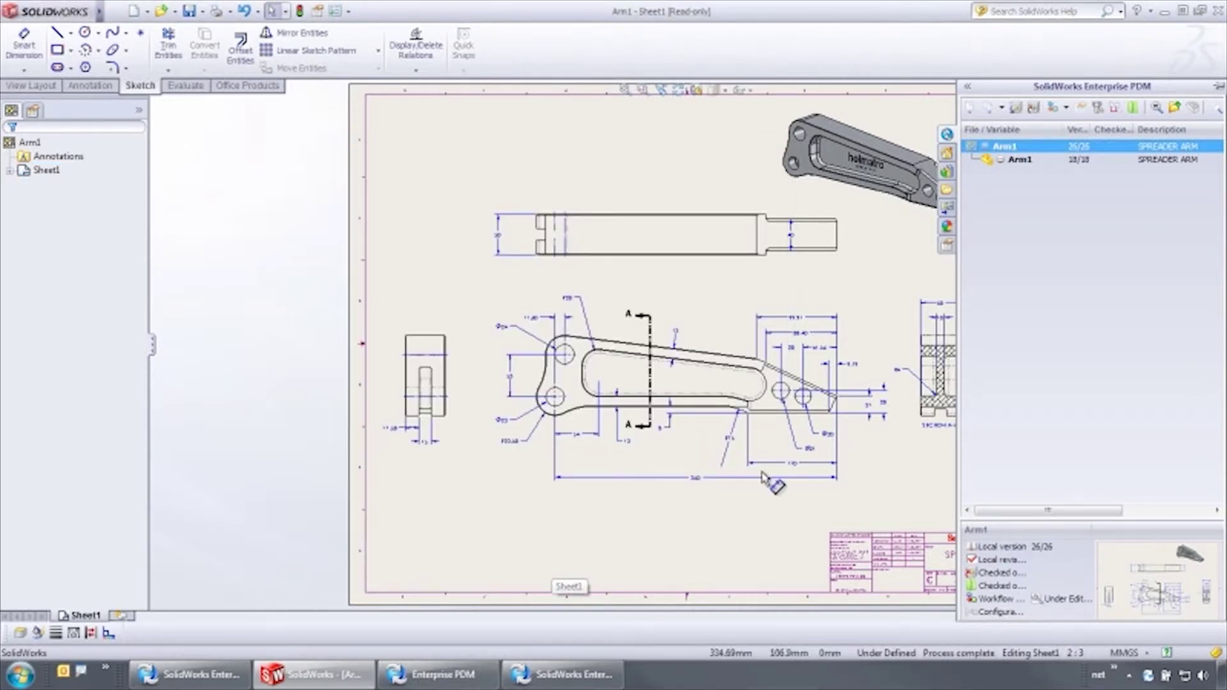
left_click(1065, 110)
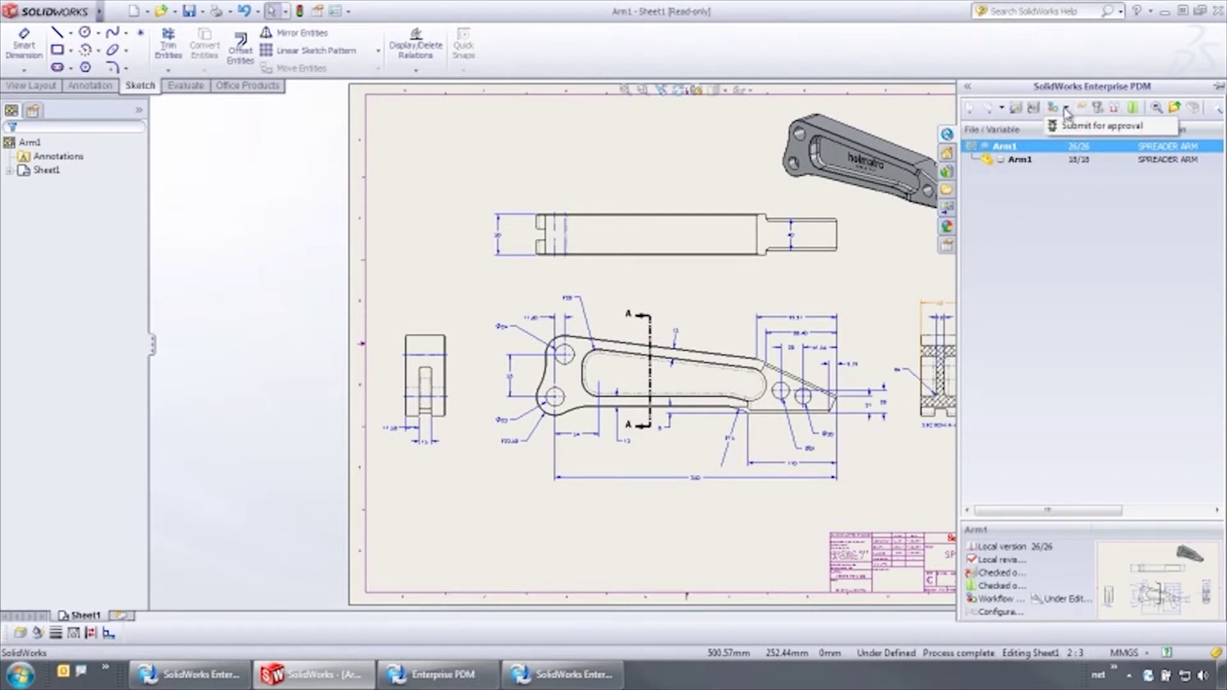
Step: Submit Arm1 drawing and part for approval, skipping the design check
left_click(1093, 126)
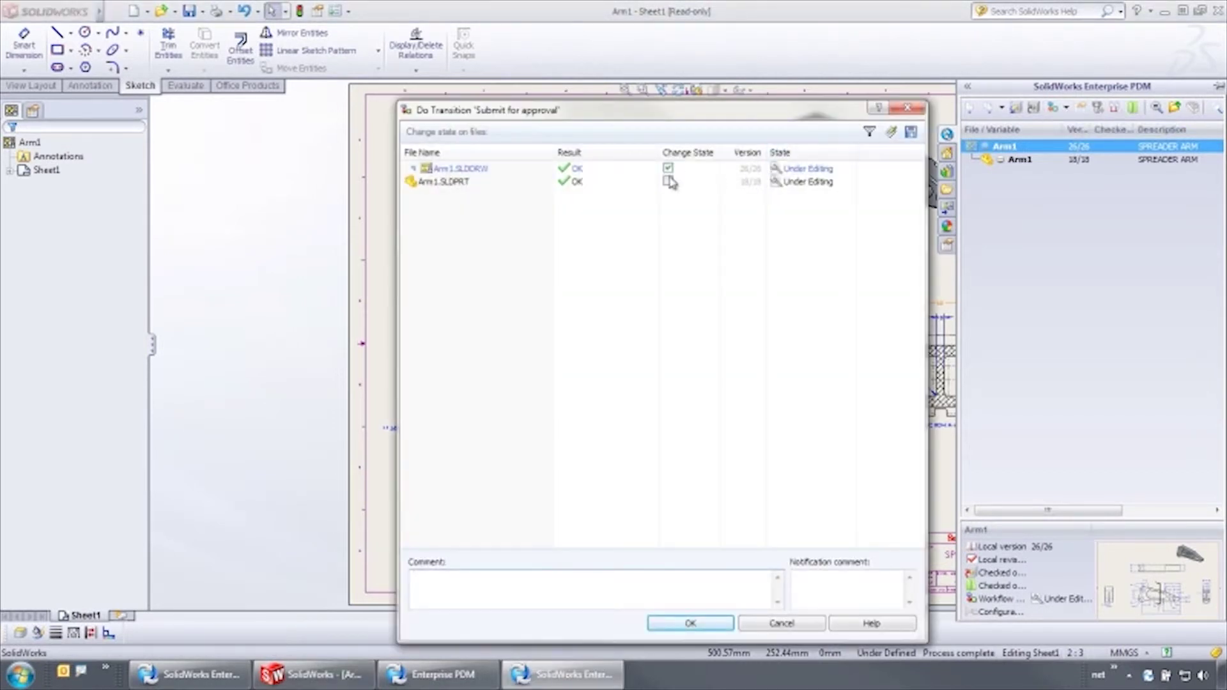
left_click(668, 182)
left_click(491, 576)
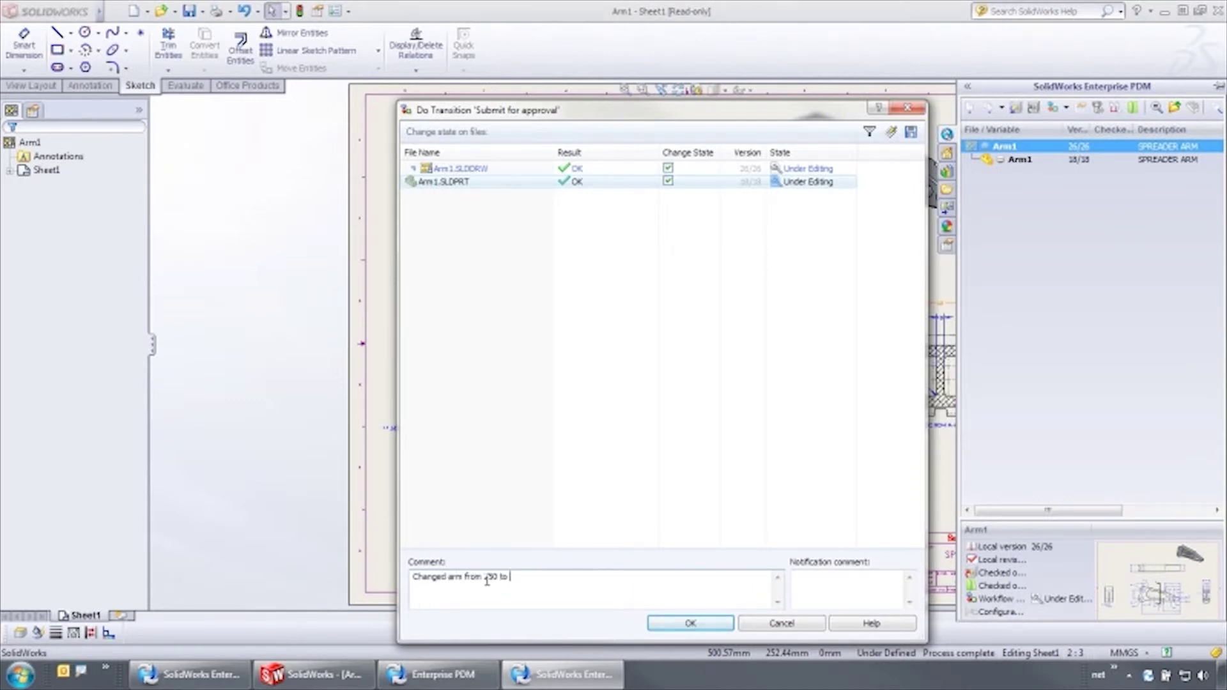
left_click(664, 625)
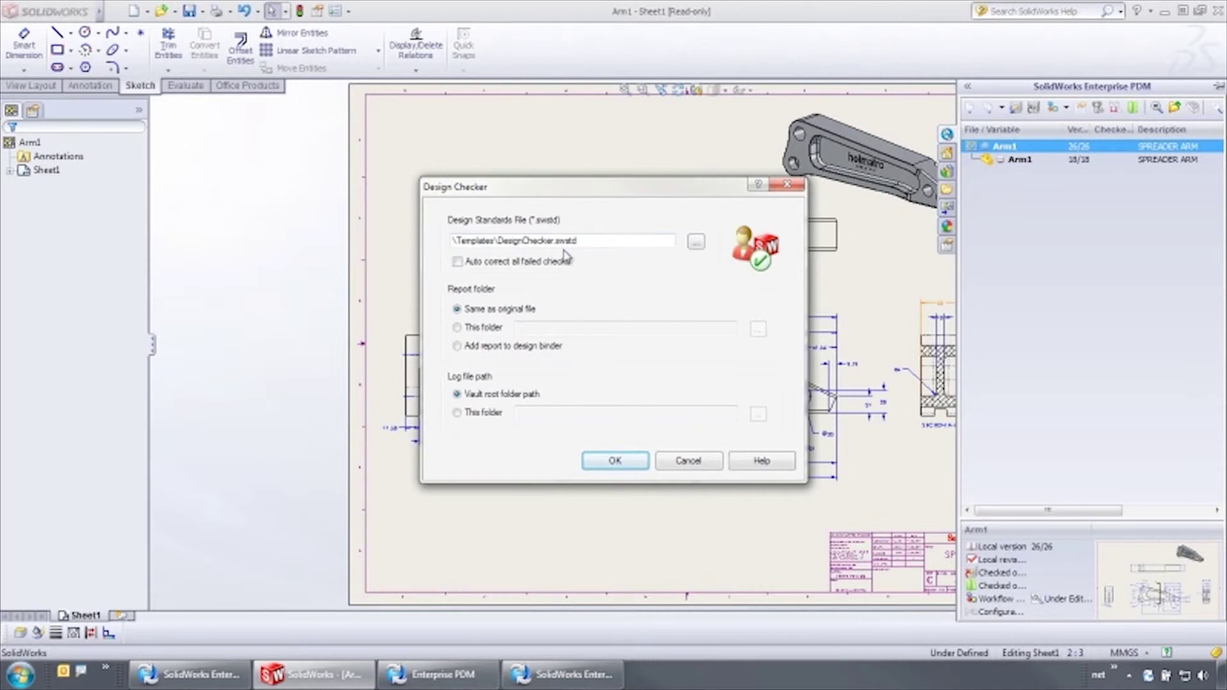
left_click(686, 460)
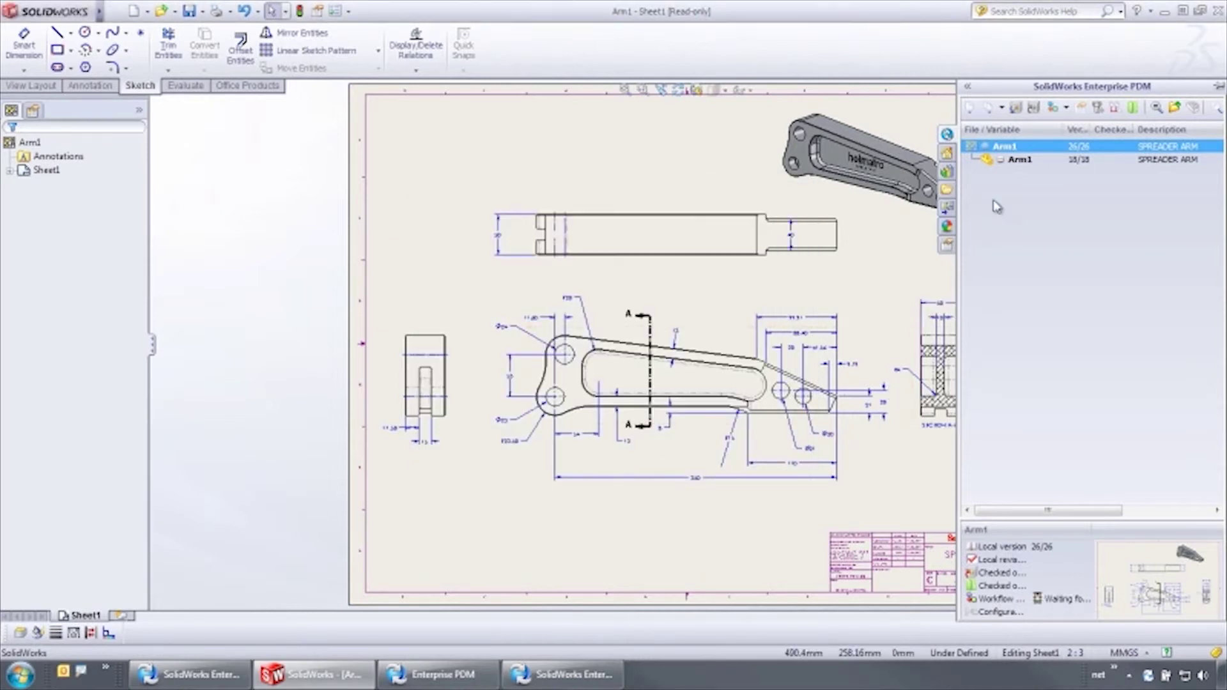
Step: Confirm Arm1 can no longer be checked out, then close SolidWorks
right_click(1006, 147)
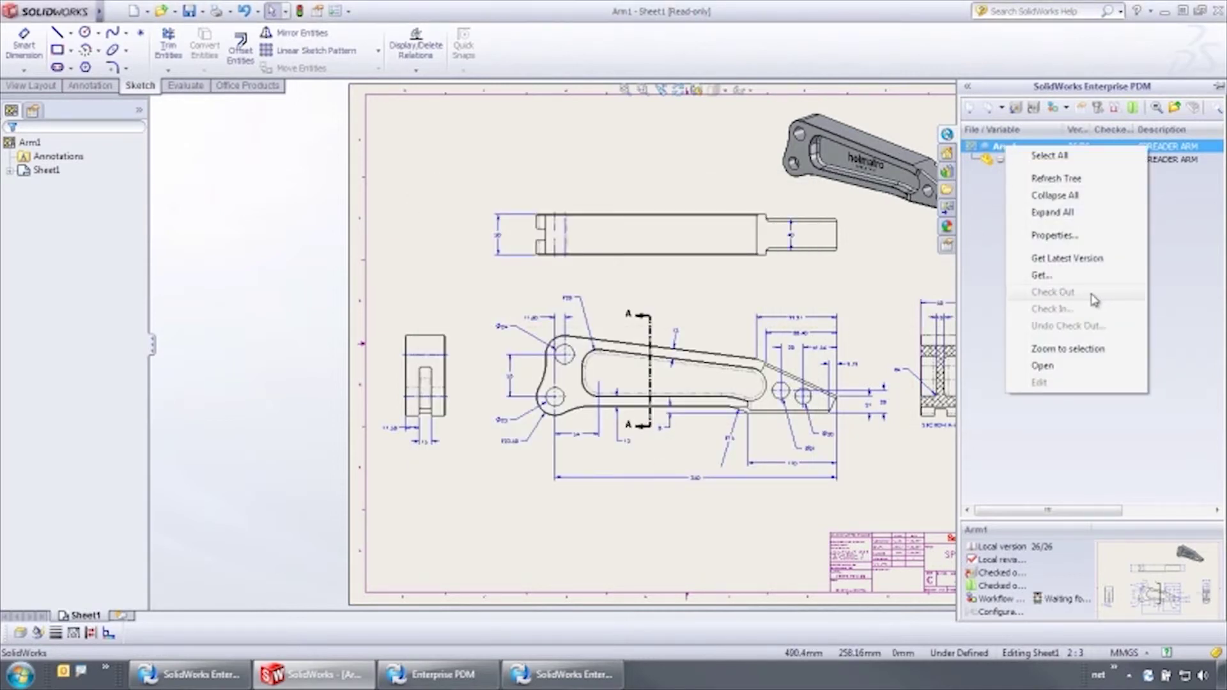
left_click(1057, 113)
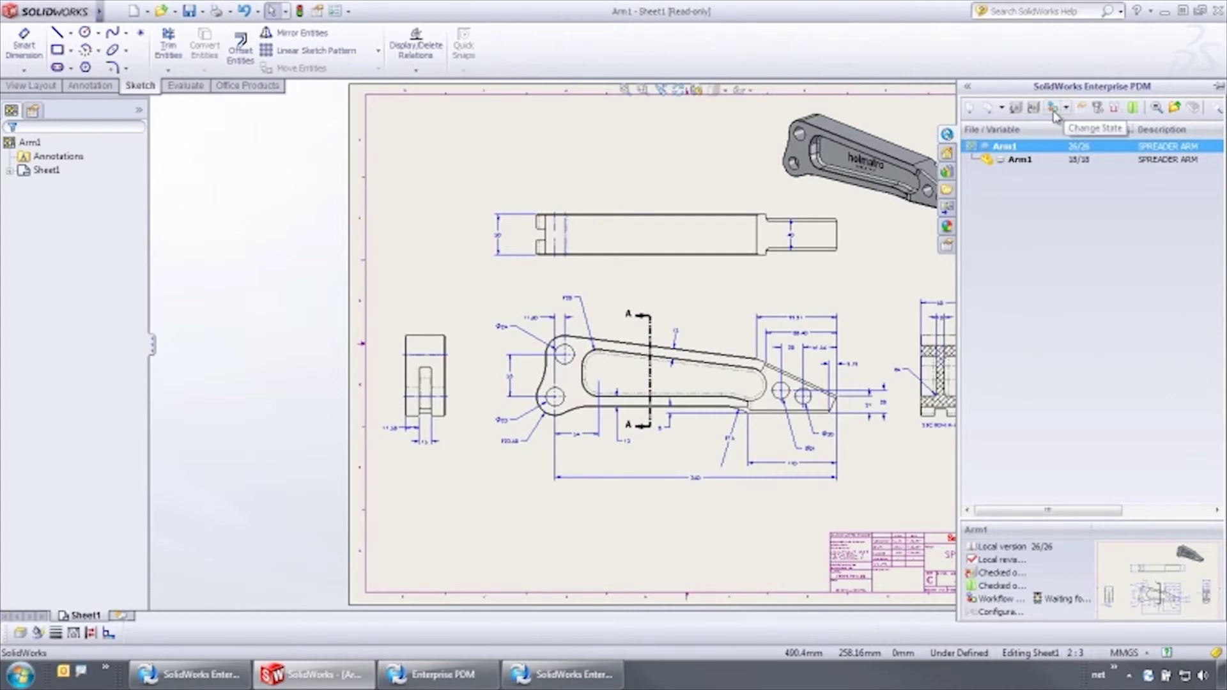
left_click(1216, 10)
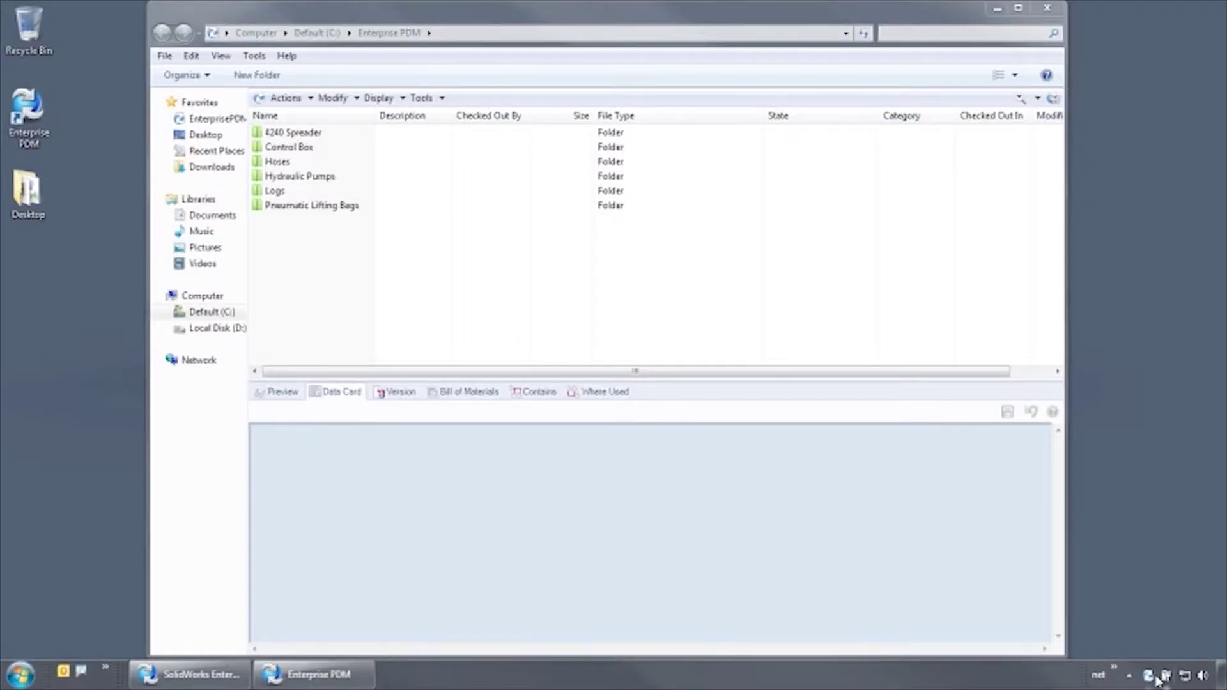
Step: Log off the vault and log back in with the manager's user name and password
right_click(1156, 678)
left_click(1111, 666)
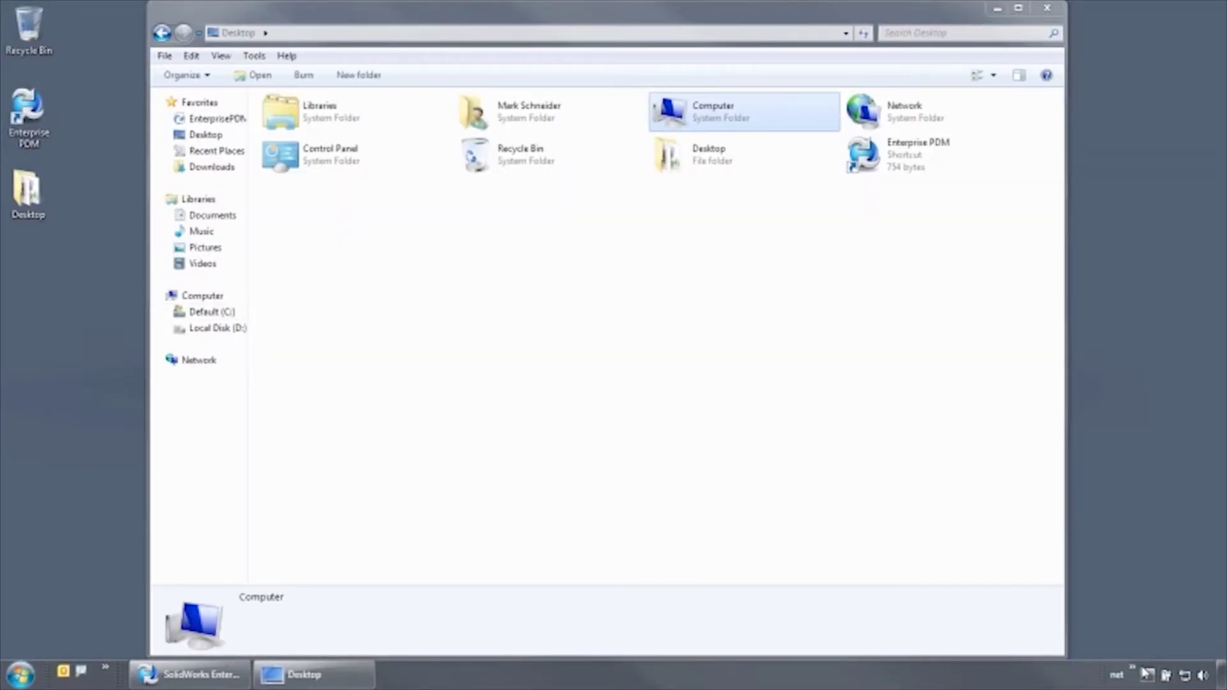
double_click(885, 168)
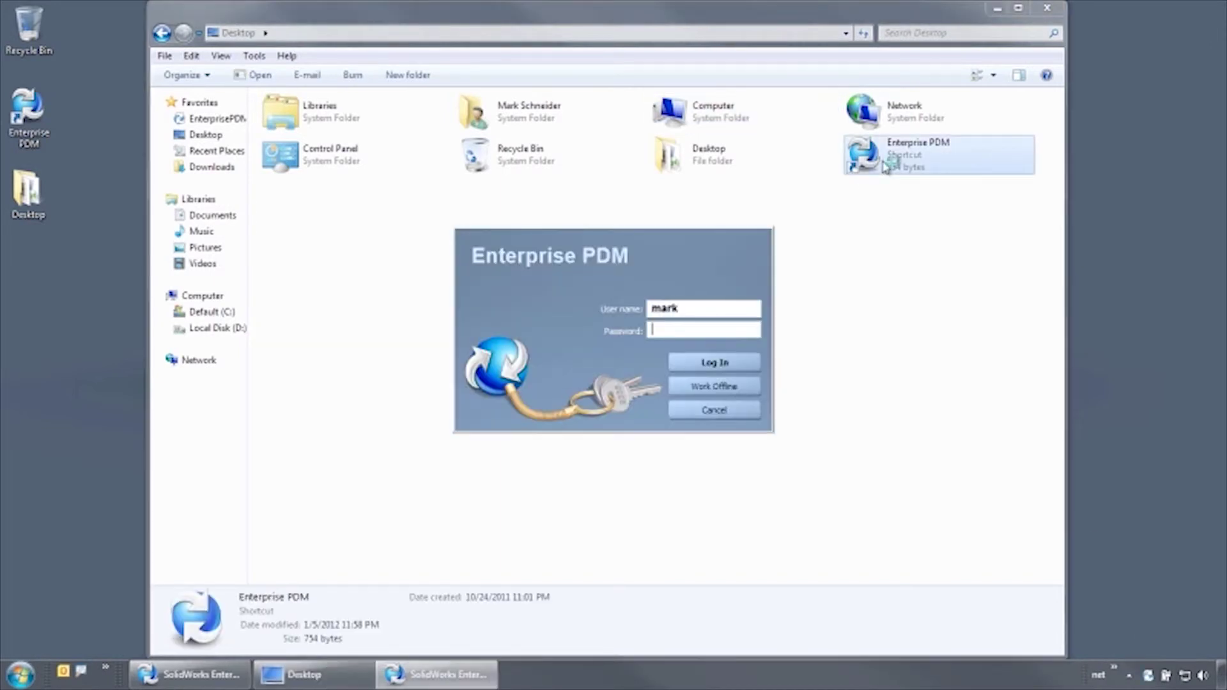
double_click(715, 310)
type("neil")
key("Tab")
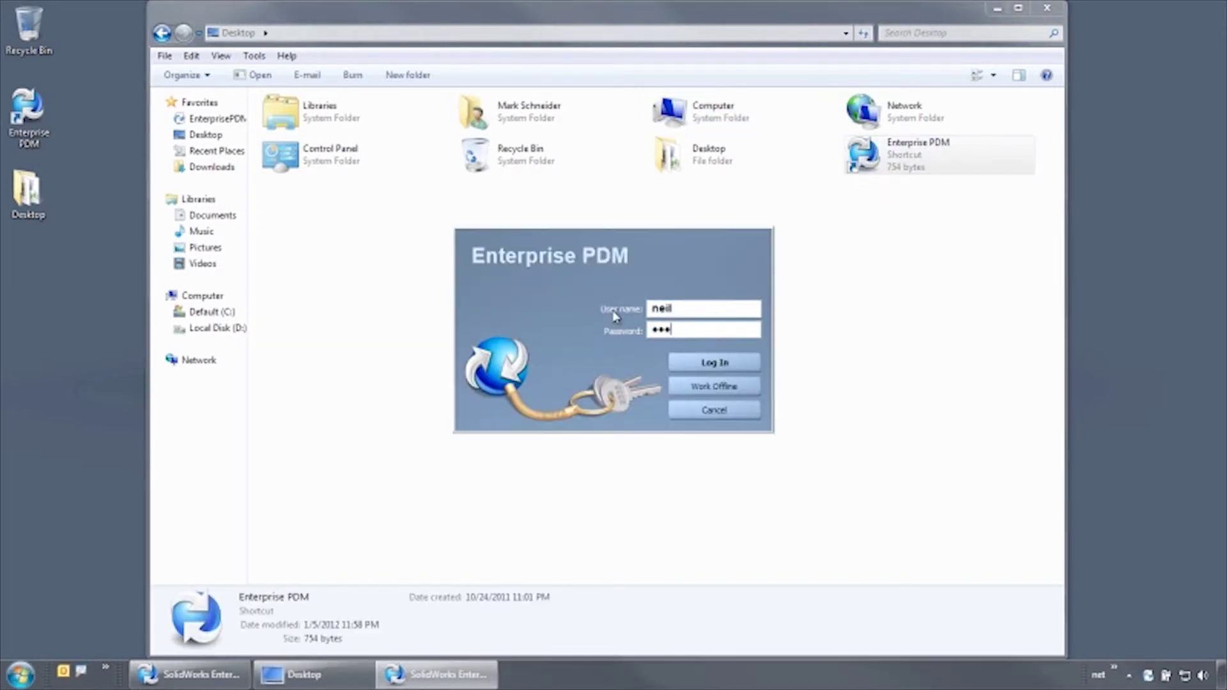
key("Return")
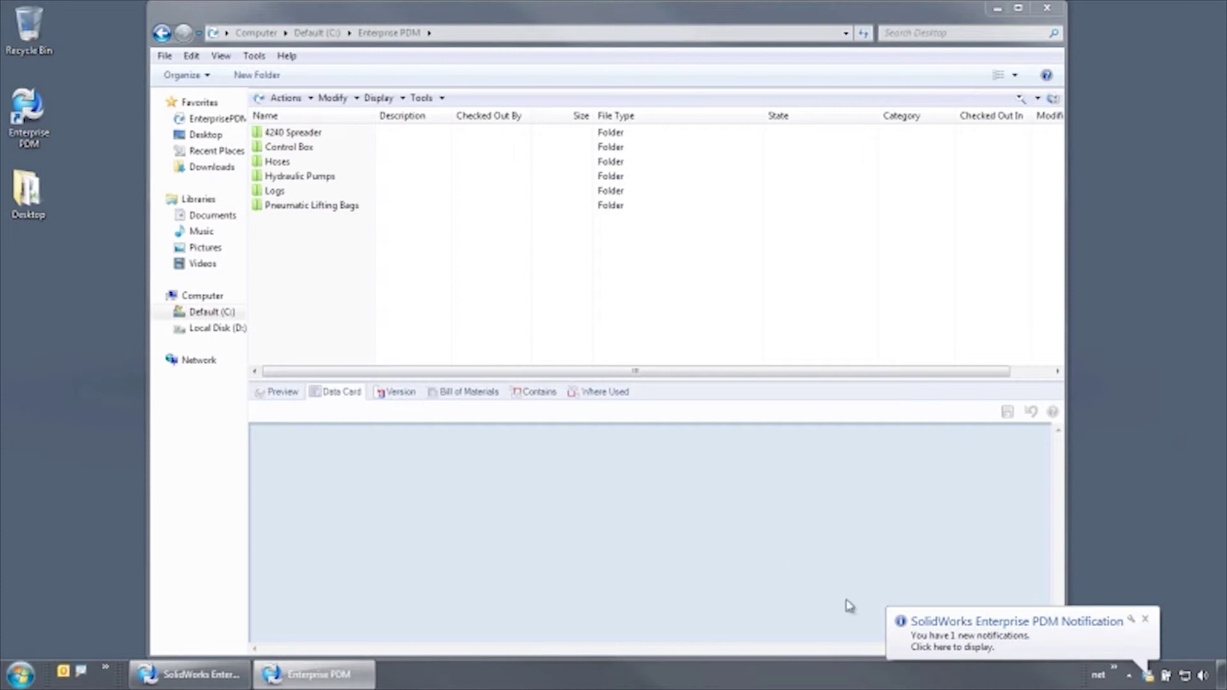
Step: View the submitted Arm1 drawing in eDrawings, checking the 350 length and title block
left_click(989, 641)
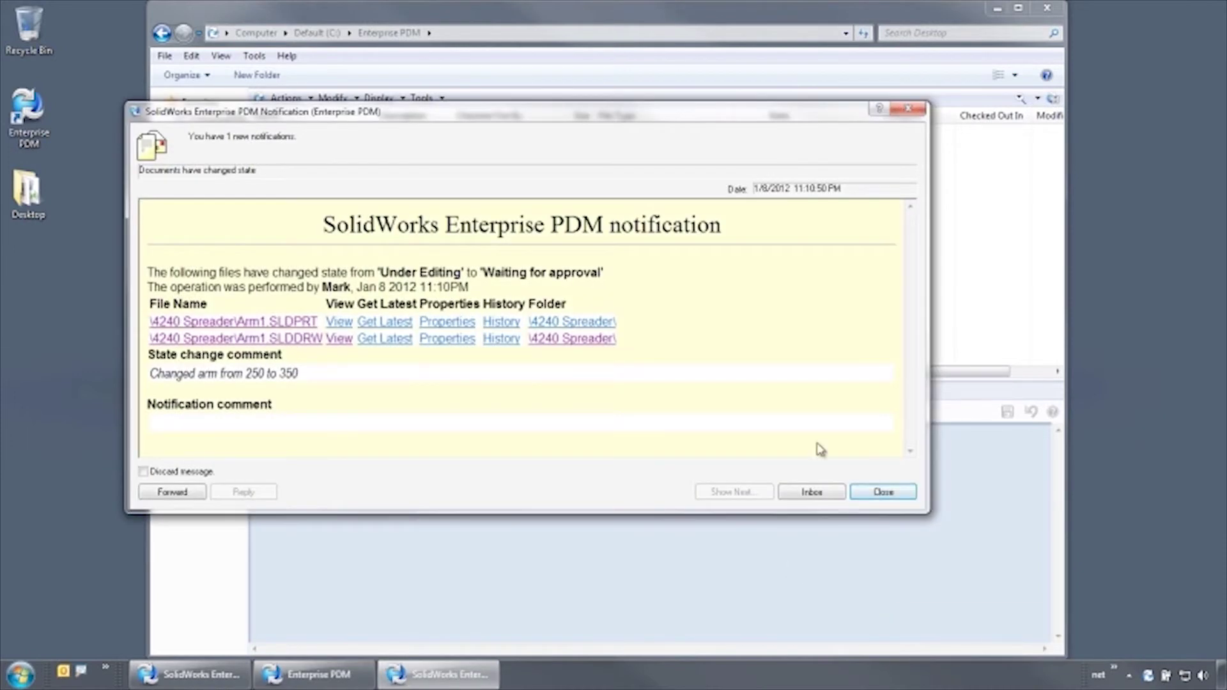
left_click(341, 340)
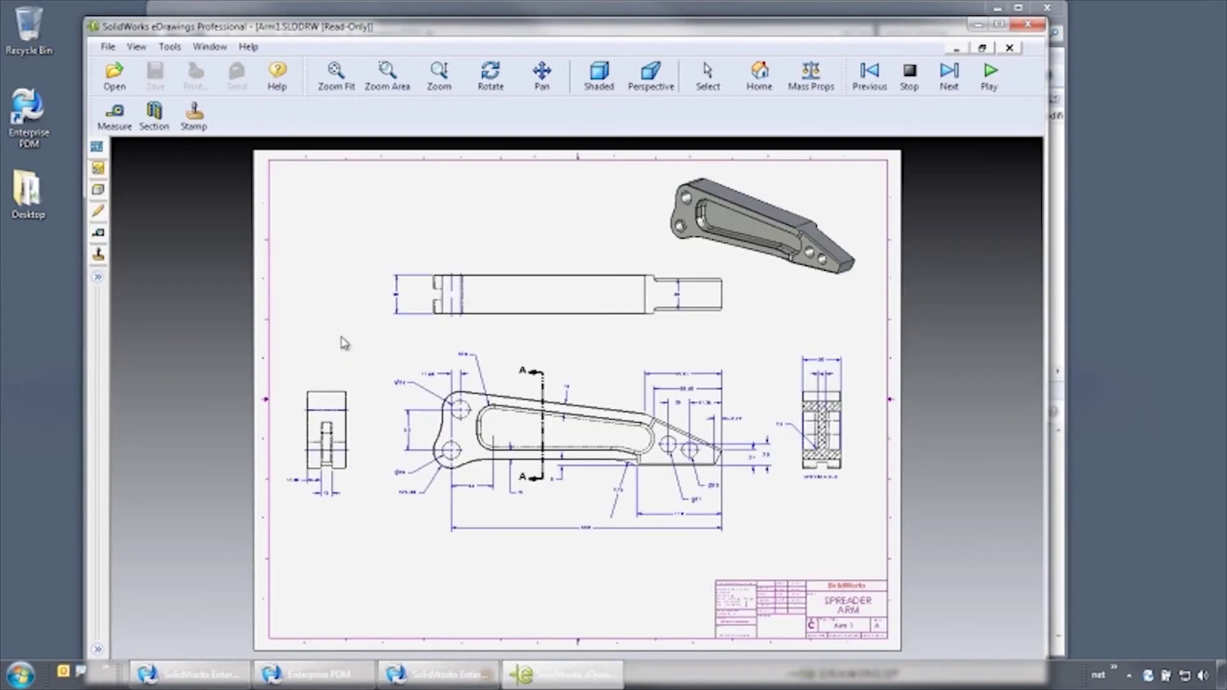
scroll(549, 507, "up", 10)
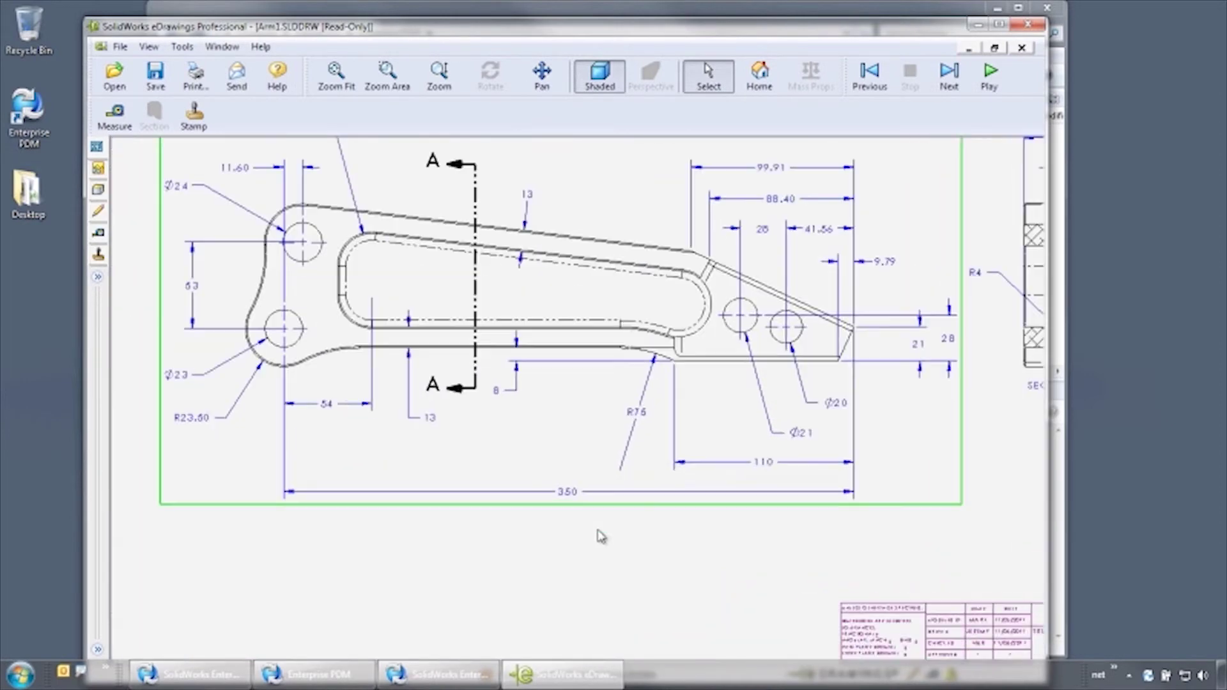
mouse_move(849, 559)
middle_mouse_down()
mouse_move(509, 373)
mouse_move(262, 313)
middle_mouse_up()
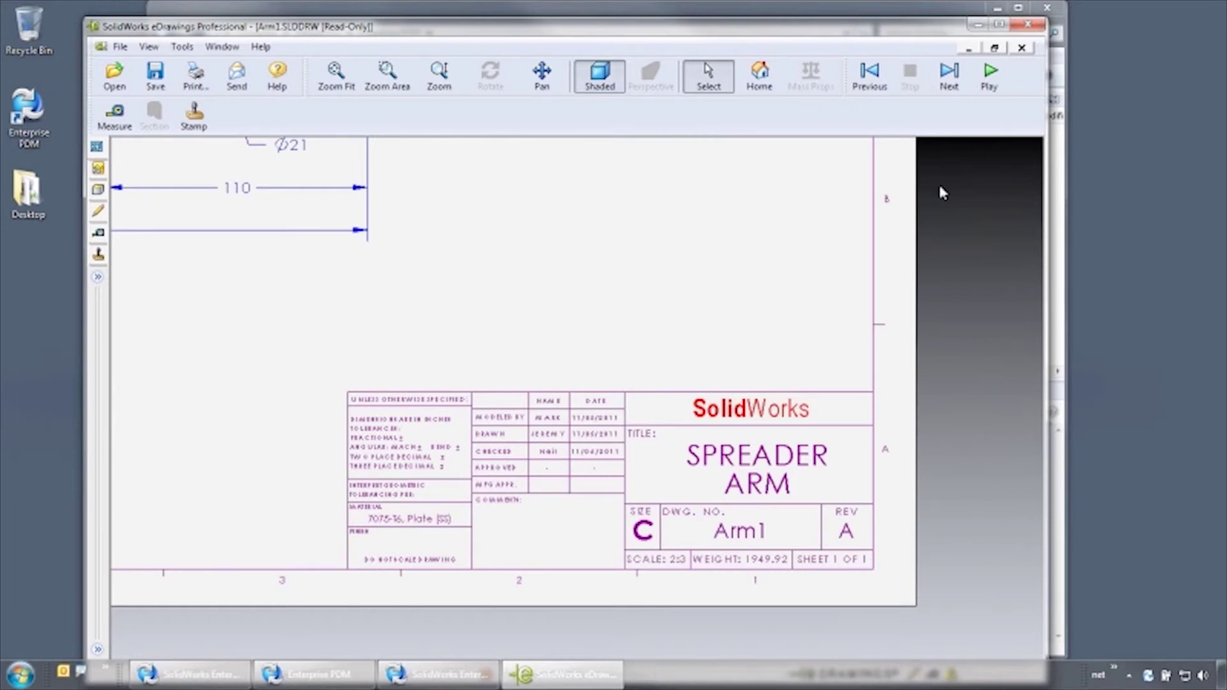
left_click(1027, 24)
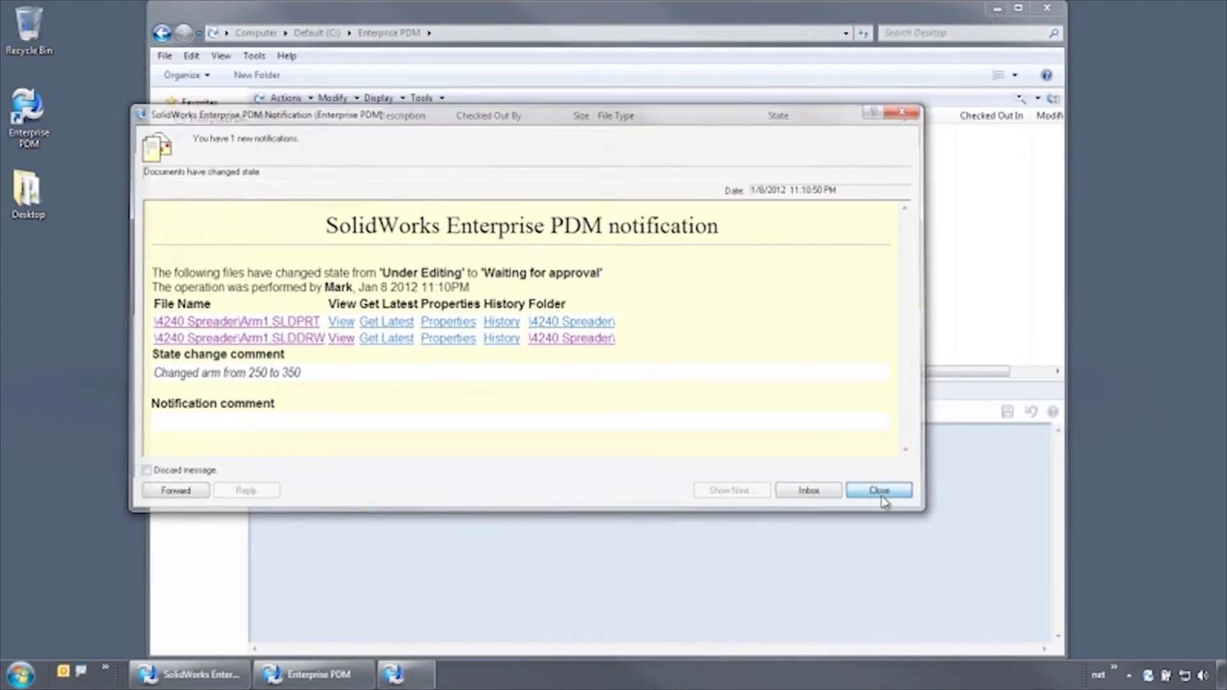
left_click(879, 490)
Step: Pass Arm1 drawing and part through Passed approval with comment 'Looks great!!', accepting PDF creation
double_click(301, 133)
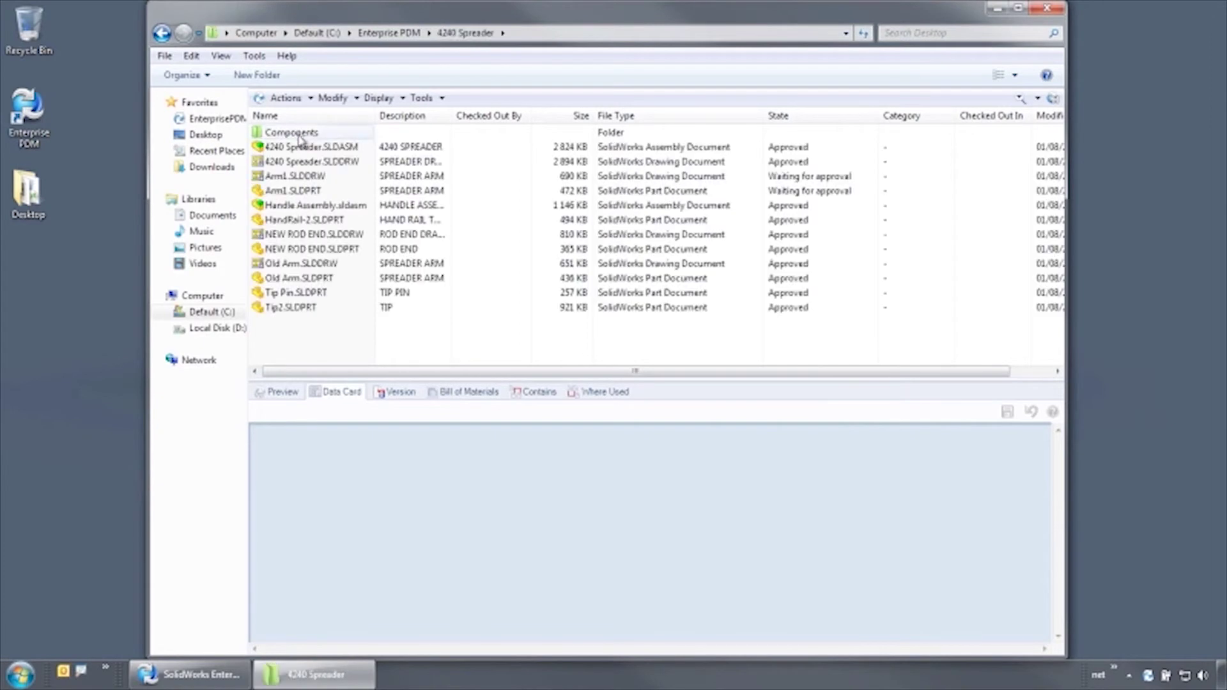
right_click(296, 177)
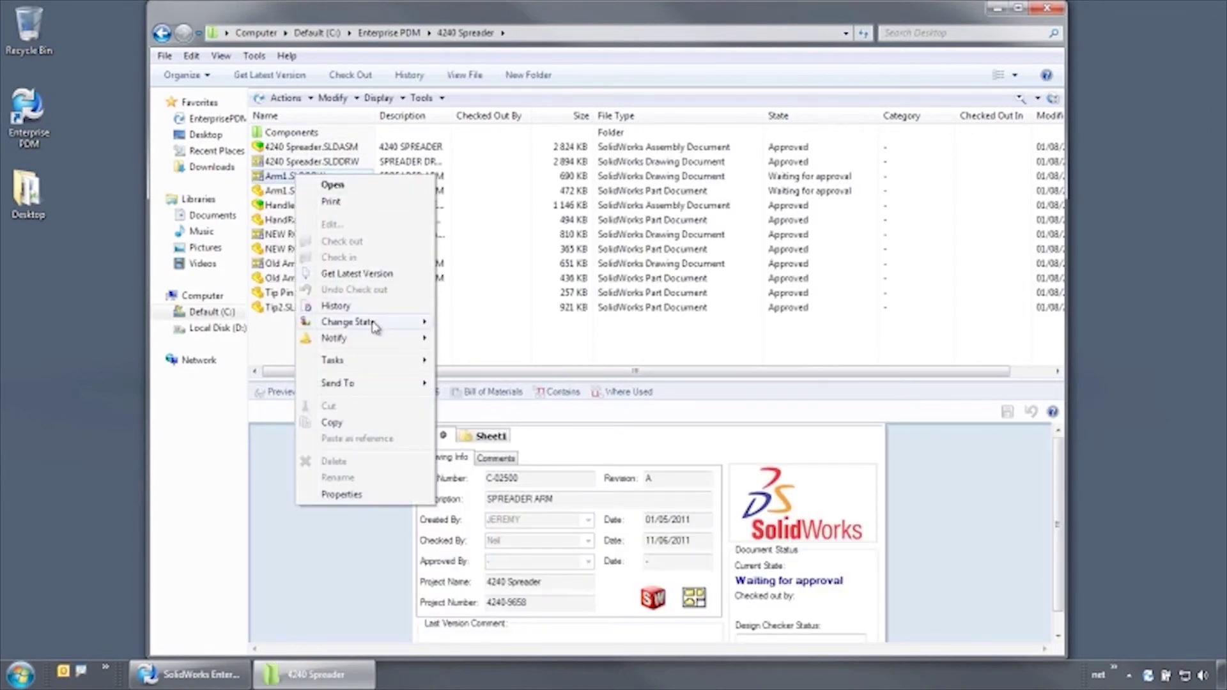
left_click(480, 339)
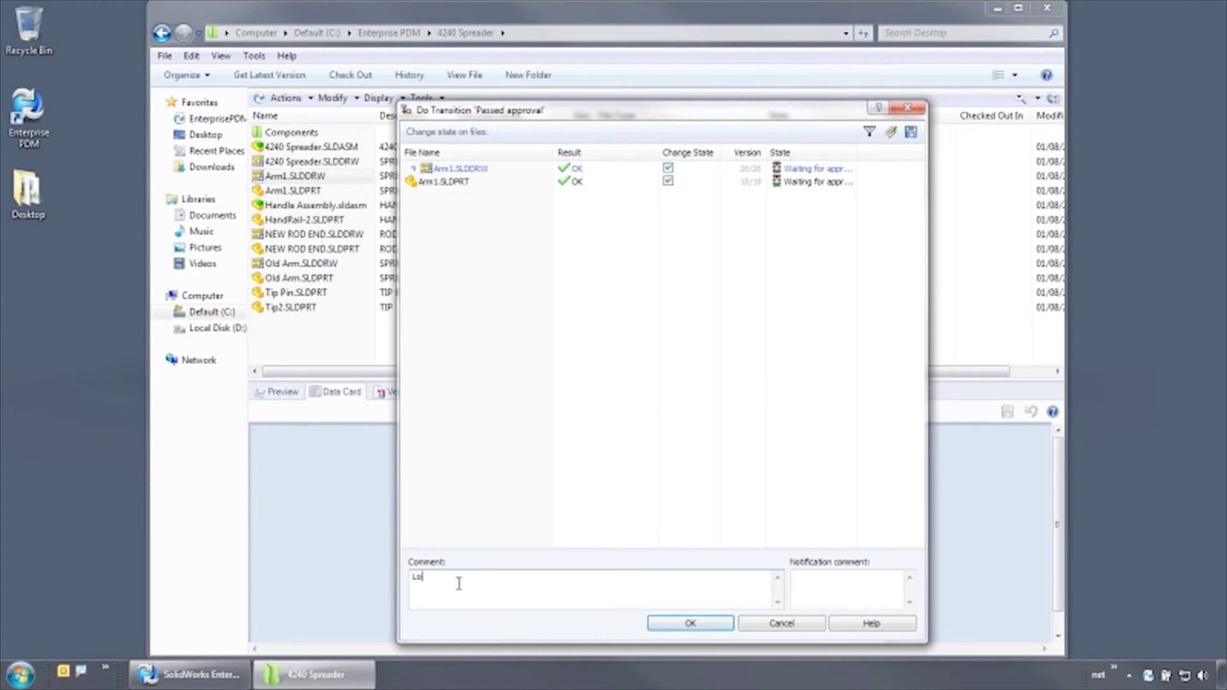
left_click(673, 626)
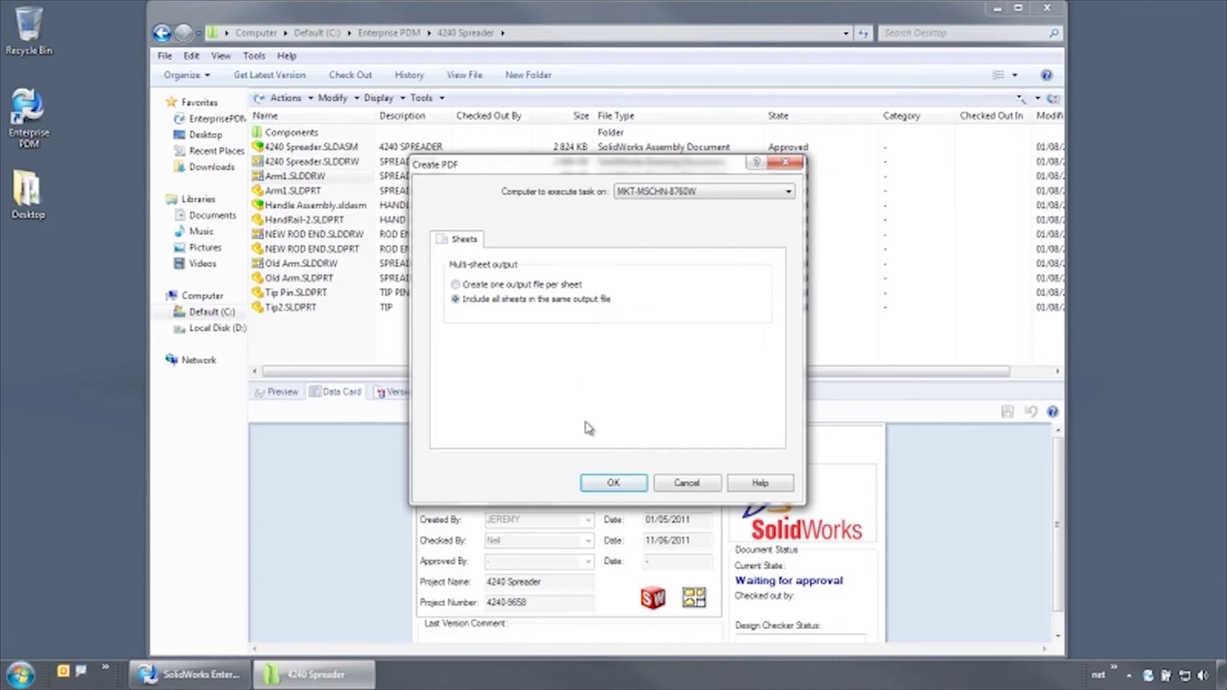
left_click(610, 484)
Step: Preview Arm1 drawing's revision B title block and the Arm1 part, then mate the gear concentric to the shaft
left_click(276, 394)
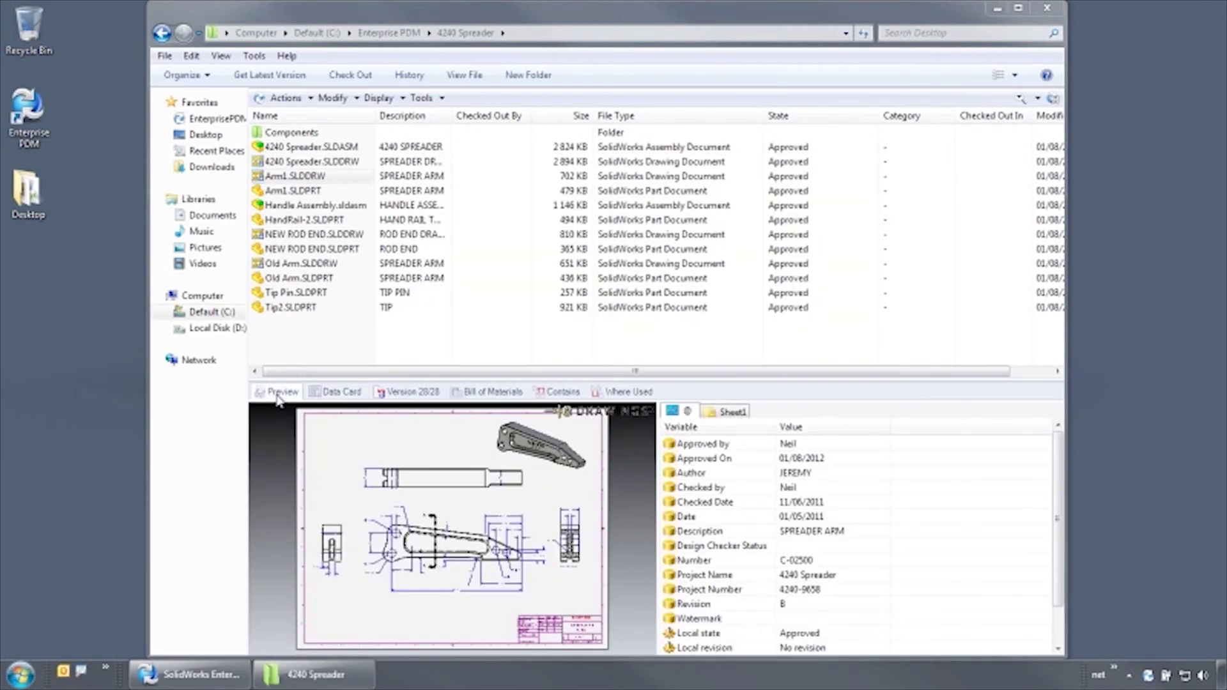
scroll(580, 623, "up", 3)
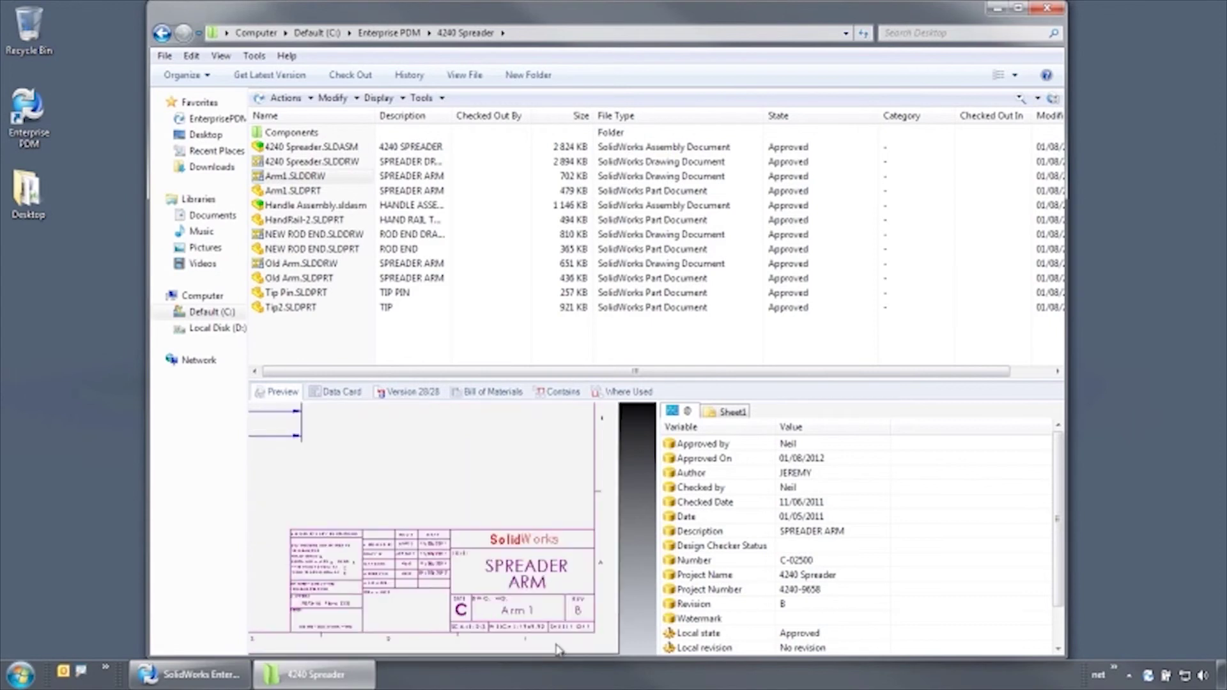
scroll(511, 549, "left", 3)
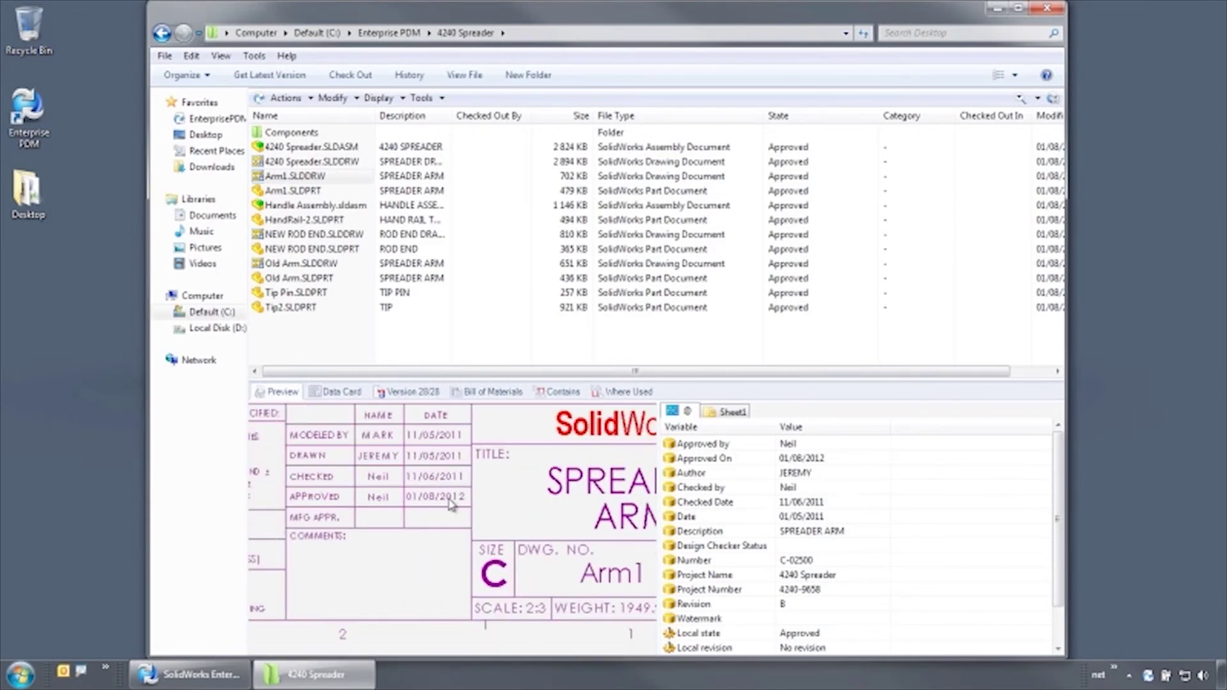
scroll(449, 505, "down", 5)
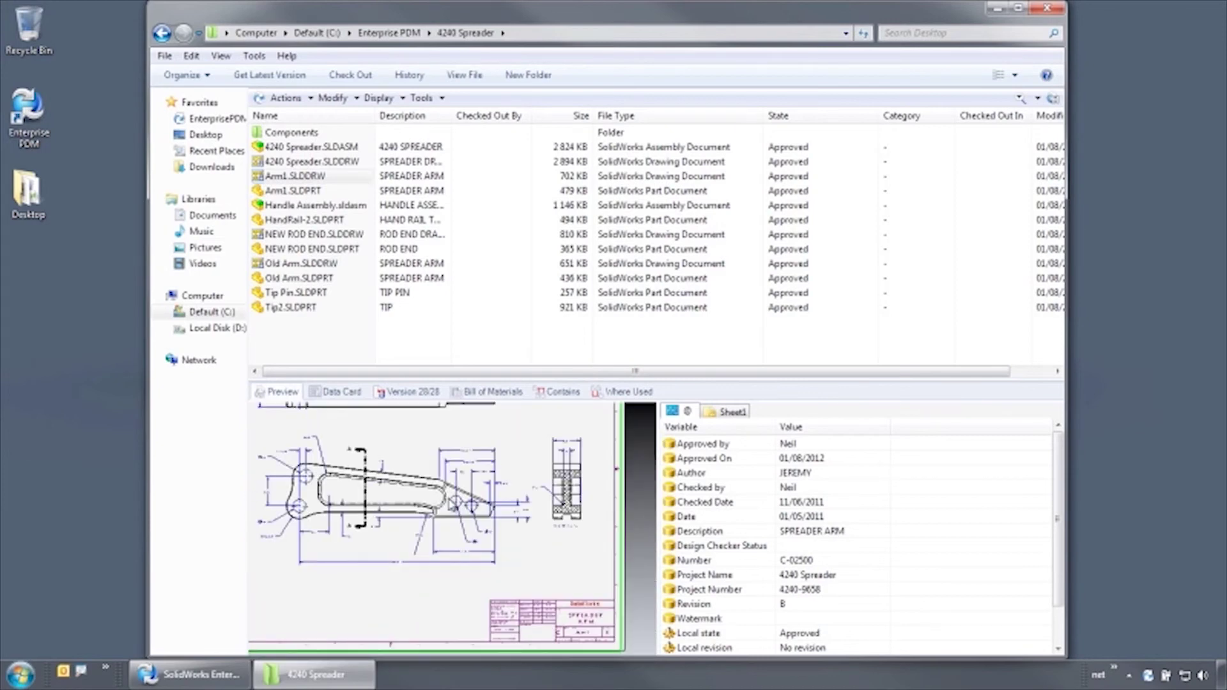
left_click(294, 192)
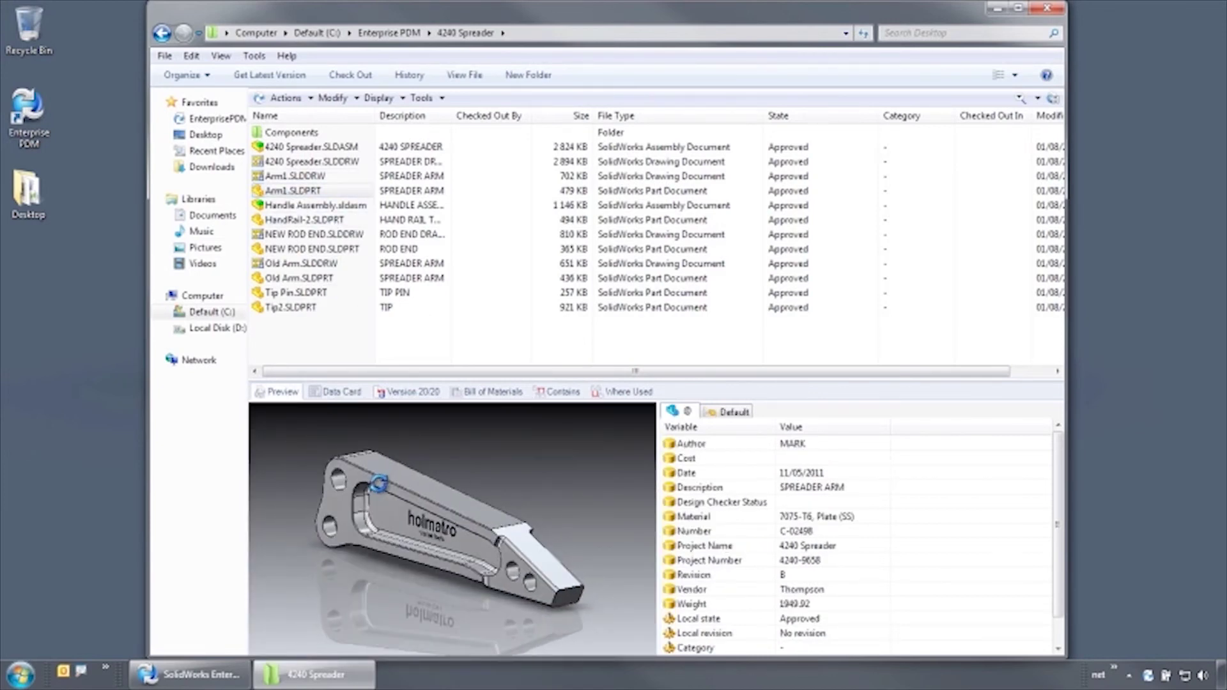
left_click(936, 451)
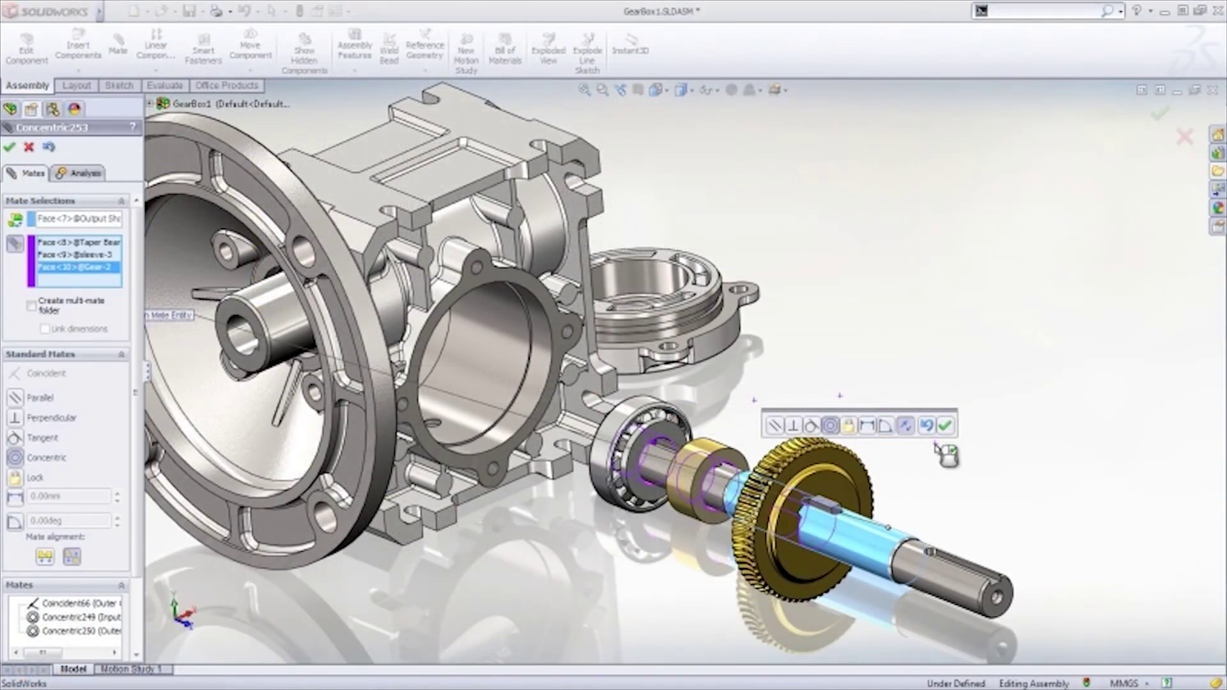